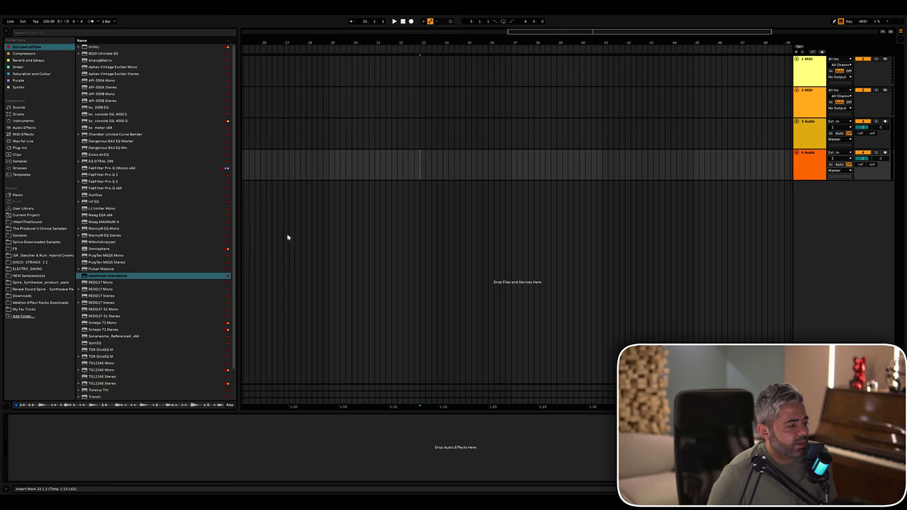
# Step: Mark out the first eight bars on the 4 Audio track to view their duration
pyautogui.moveTo(507, 31); pyautogui.dragTo(296, 170)
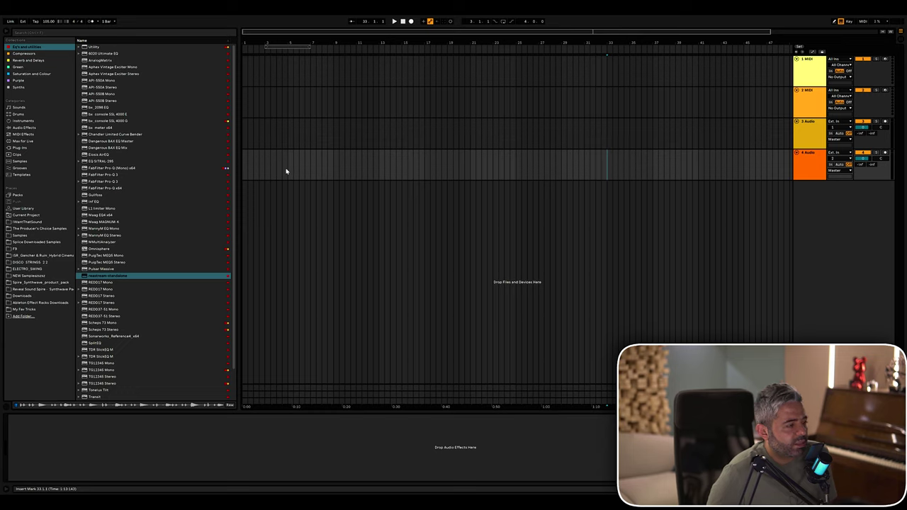
pyautogui.click(244, 165)
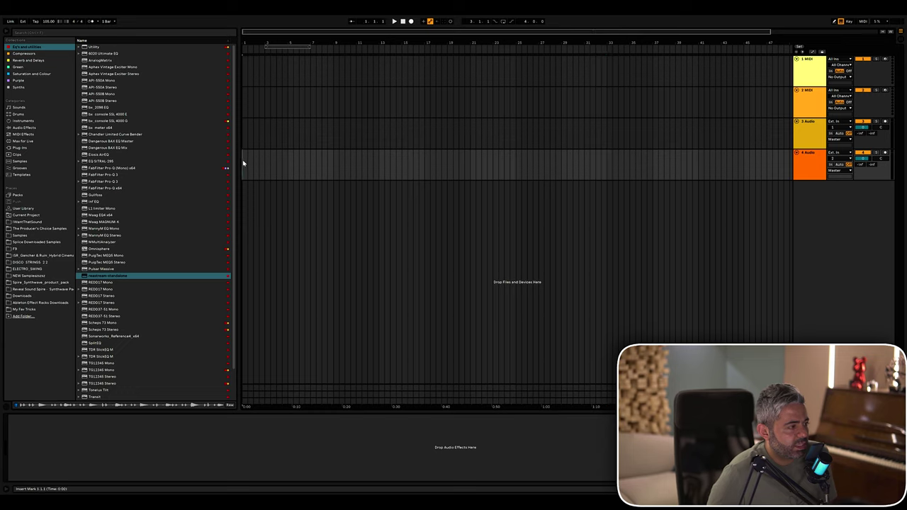
pyautogui.moveTo(242, 164); pyautogui.dragTo(754, 174)
pyautogui.moveTo(693, 174); pyautogui.dragTo(295, 183)
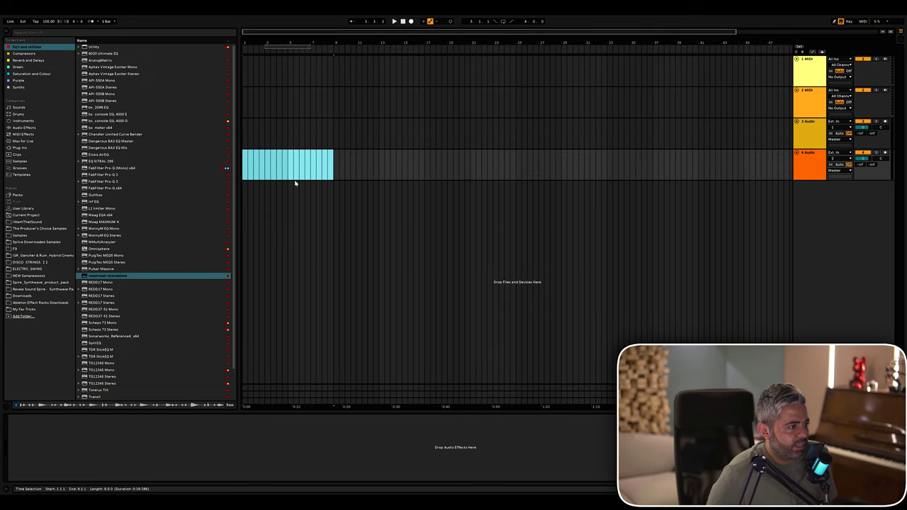
pyautogui.click(276, 80)
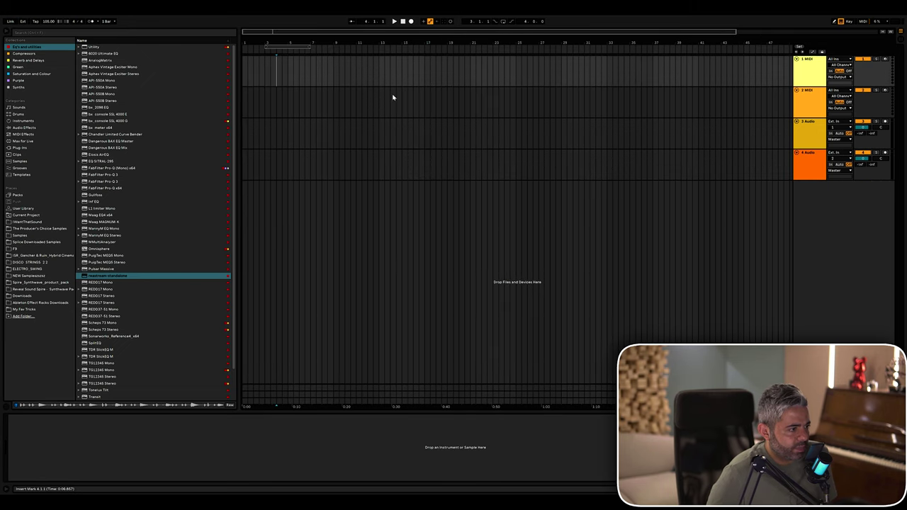
# Step: Set the project tempo to 60 BPM
pyautogui.click(289, 165)
pyautogui.press('+')
pyautogui.press('+')
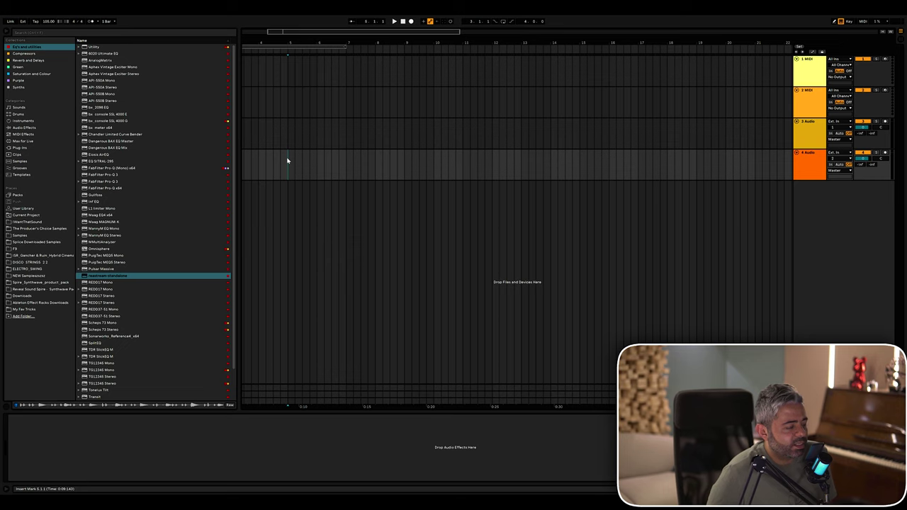
pyautogui.click(46, 23)
pyautogui.write('128')
pyautogui.press('Return')
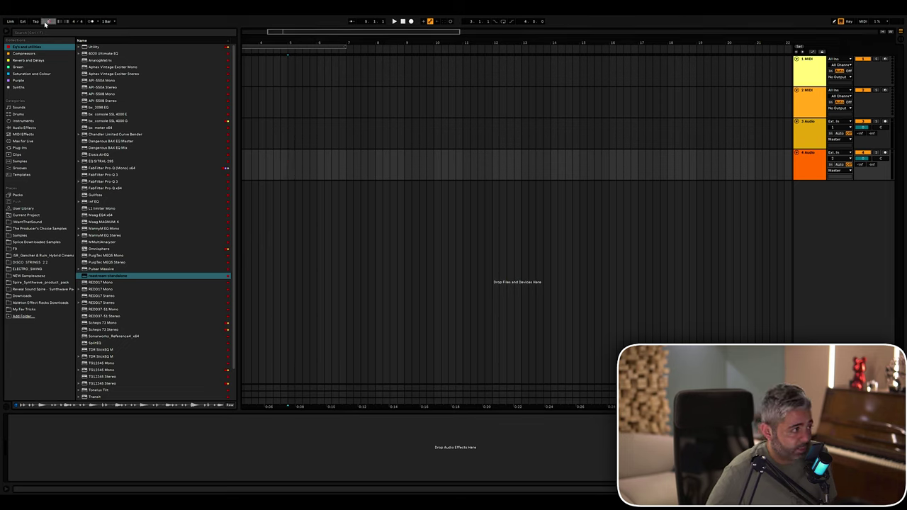
pyautogui.press('Return')
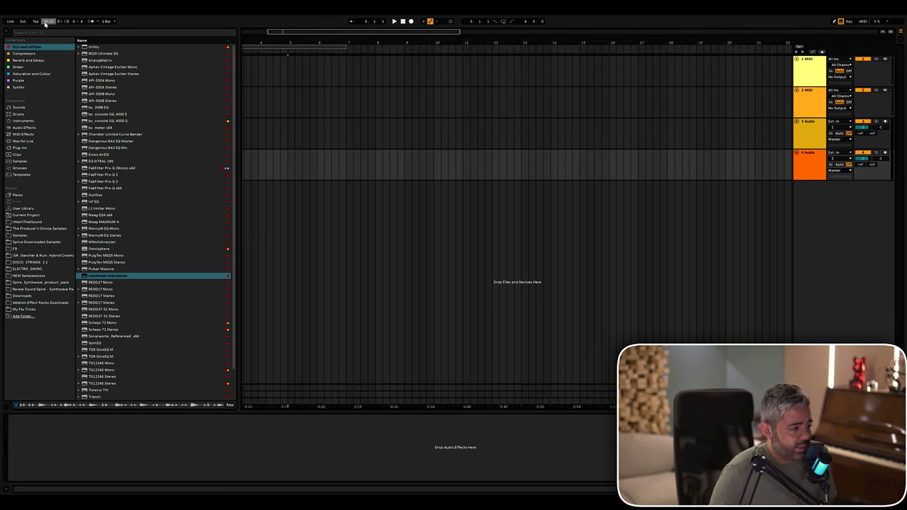
# Step: Mark out the first twelve bars on the 4 Audio track to check their length in time
pyautogui.click(273, 184)
pyautogui.click(317, 165)
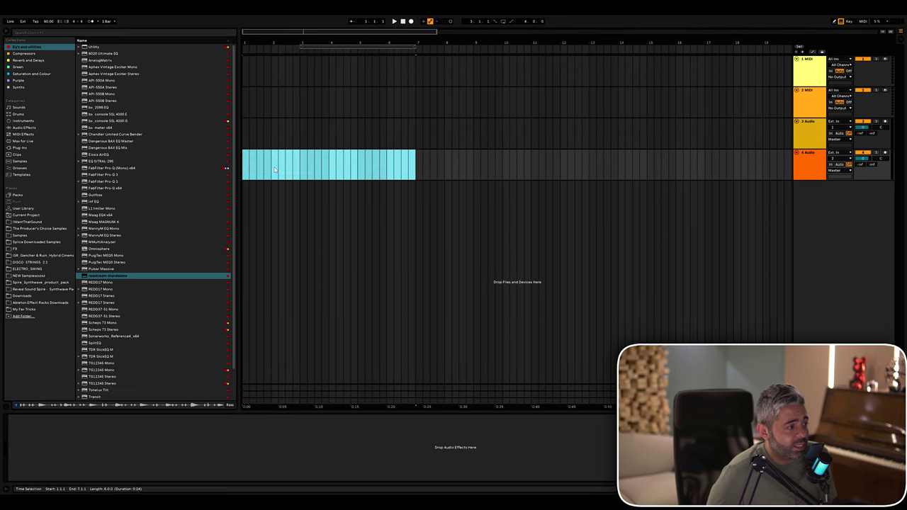
pyautogui.moveTo(245, 168); pyautogui.dragTo(575, 169)
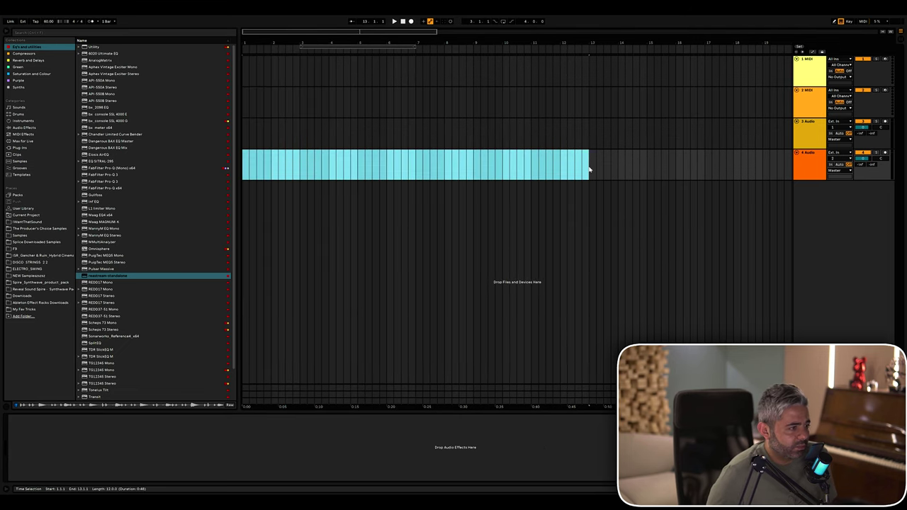
# Step: Set the project tempo to 120 BPM and mark the same twelve bars on the 4 Audio track for comparison
pyautogui.moveTo(48, 21); pyautogui.dragTo(53, 25)
pyautogui.hotkey('ctrl', 'z')
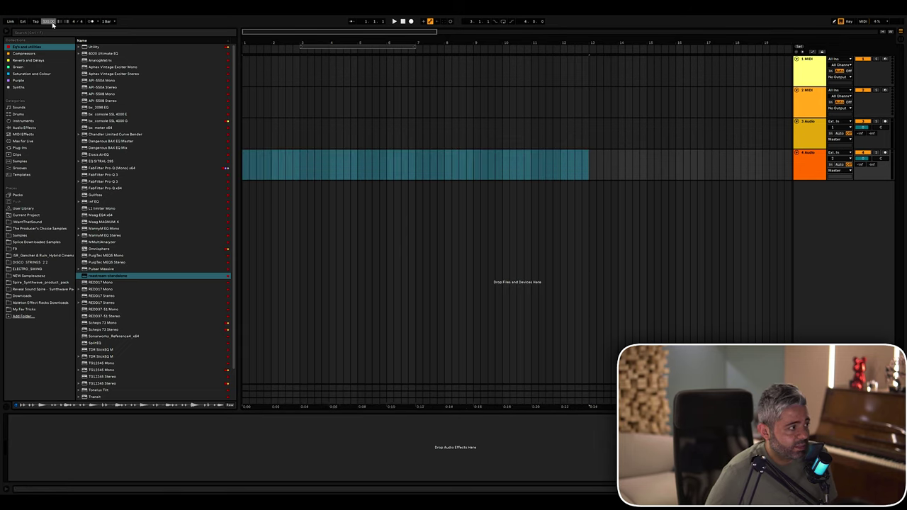
pyautogui.click(588, 163)
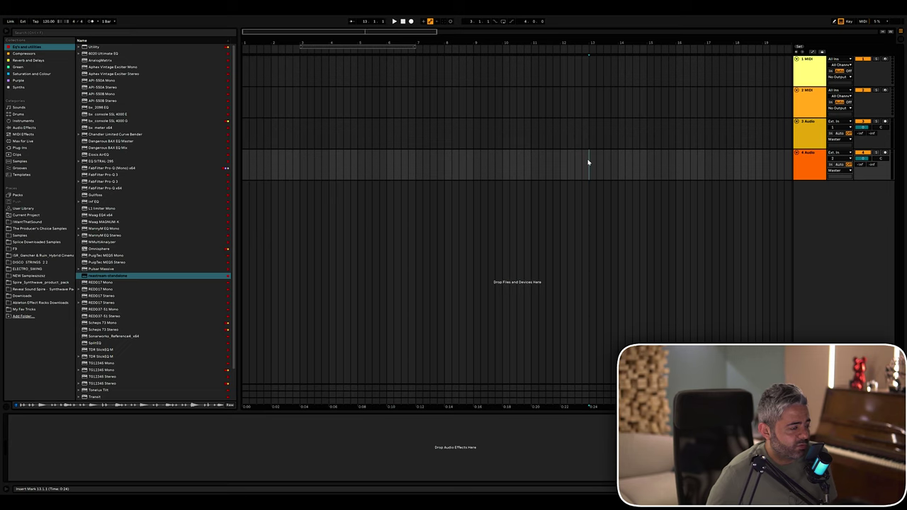
pyautogui.moveTo(588, 162); pyautogui.dragTo(187, 161)
pyautogui.click(427, 169)
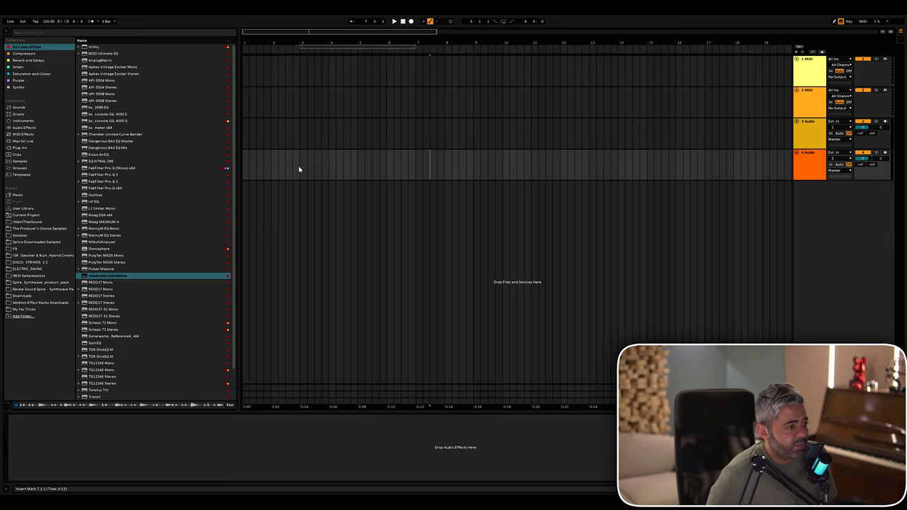
# Step: Set the project tempo to 128 BPM
pyautogui.click(53, 23)
pyautogui.write('128')
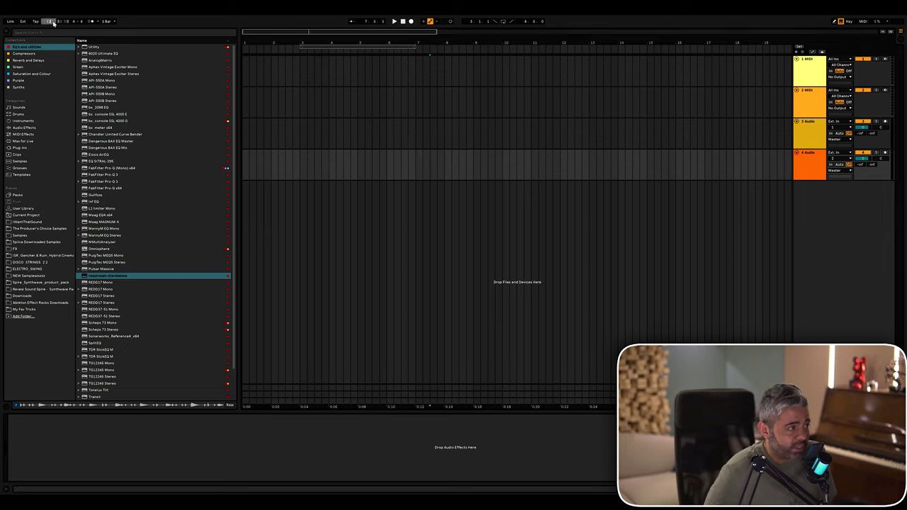
pyautogui.press('Return')
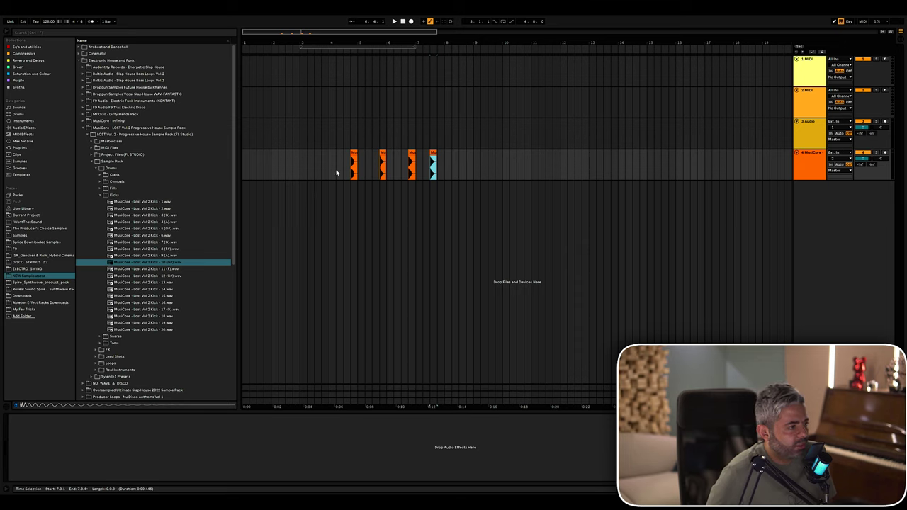
# Step: Move the four kick clips on track 4 together so the first one starts at bar 4
pyautogui.moveTo(344, 156); pyautogui.dragTo(517, 162)
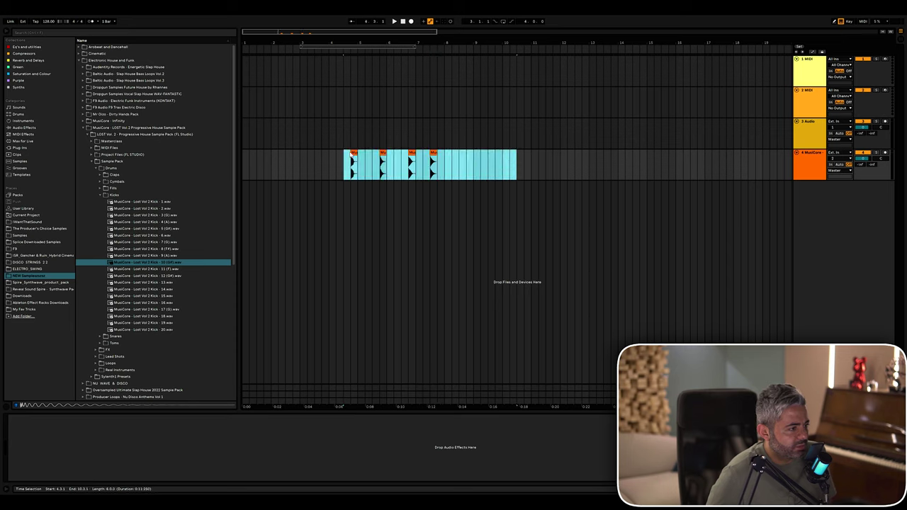
pyautogui.moveTo(354, 153); pyautogui.dragTo(332, 154)
pyautogui.click(329, 175)
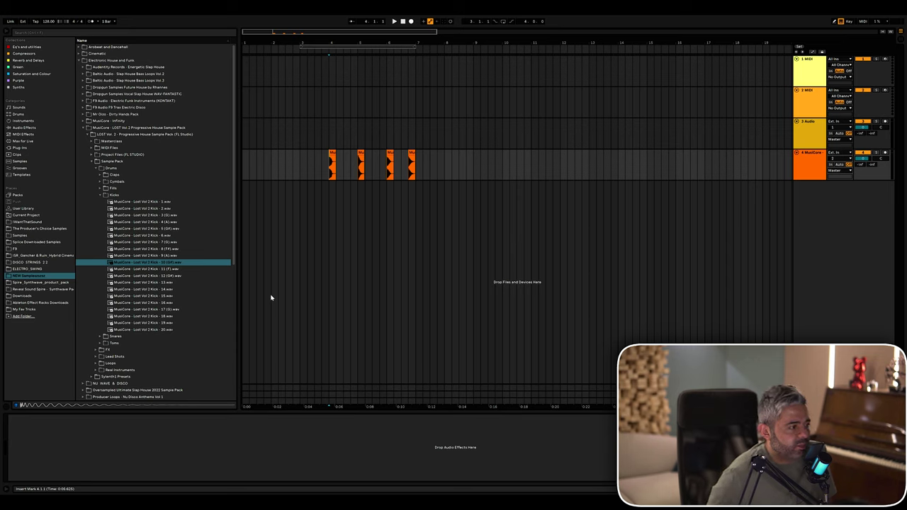
# Step: Play the four kick samples one after another from just before bar 4 to compare their sound
pyautogui.click(323, 164)
pyautogui.press('space')
pyautogui.click(351, 164)
pyautogui.click(384, 167)
pyautogui.click(405, 165)
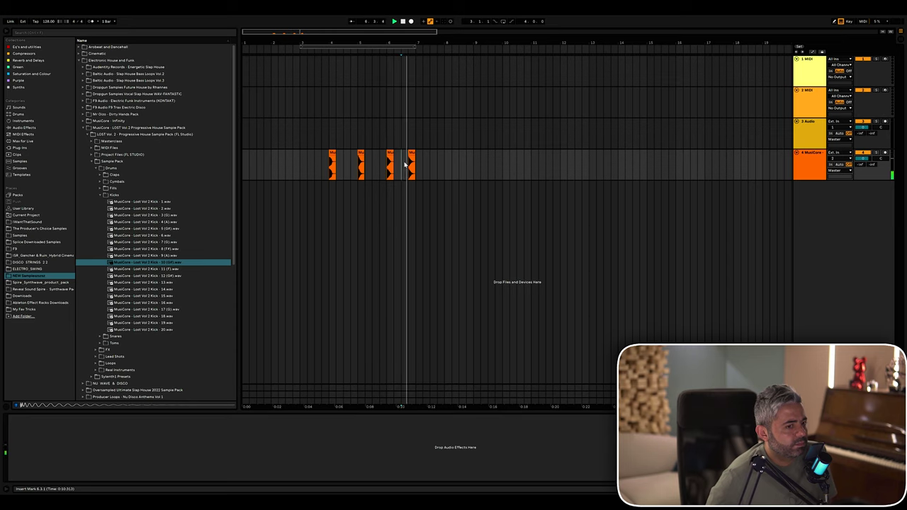
pyautogui.press('space')
# Step: Enlarge the height of the 4 MusiCore track so the kick waveforms show in more detail
pyautogui.click(327, 176)
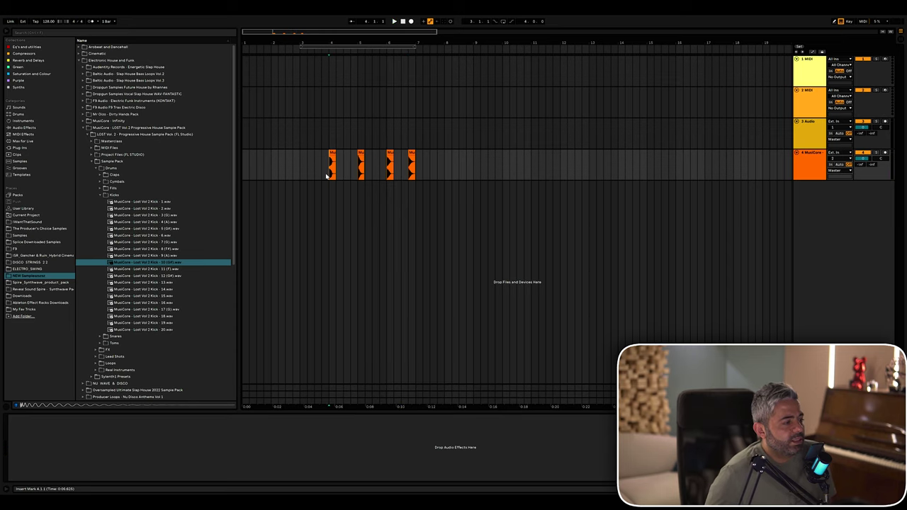
pyautogui.press('+')
pyautogui.press('+')
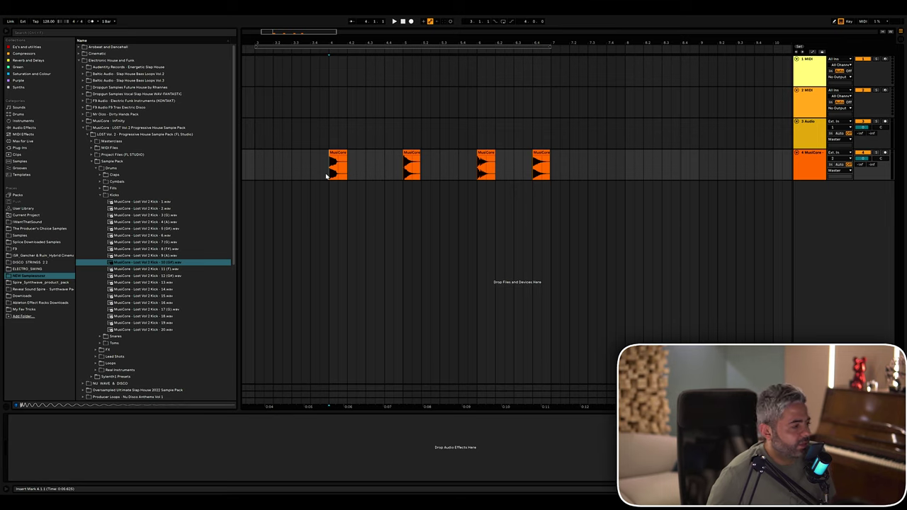
pyautogui.click(320, 176)
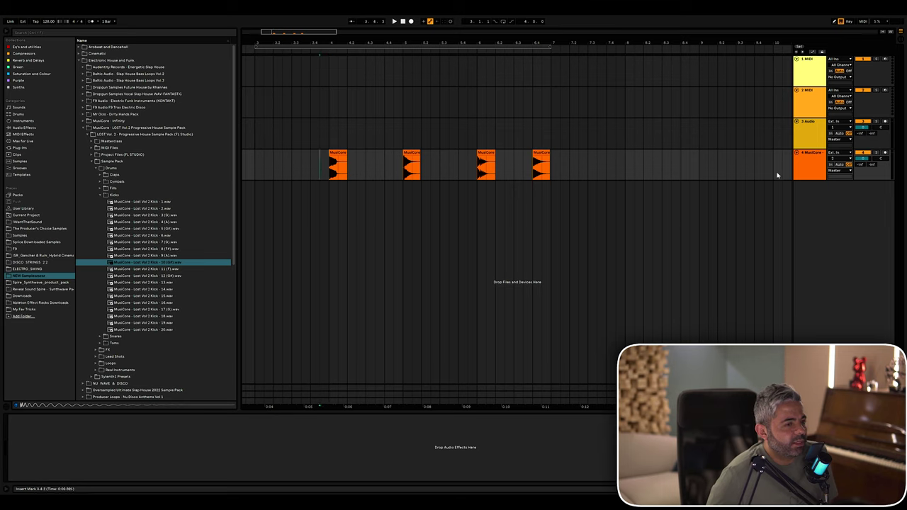
pyautogui.moveTo(813, 180); pyautogui.dragTo(812, 243)
pyautogui.click(331, 199)
pyautogui.click(403, 199)
pyautogui.click(379, 199)
pyautogui.press('+')
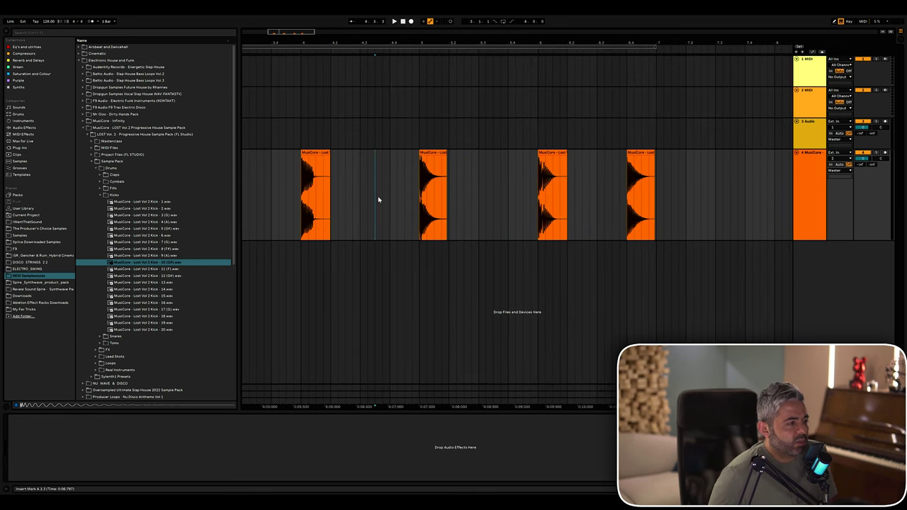
pyautogui.hscroll(-1, 379, 199)
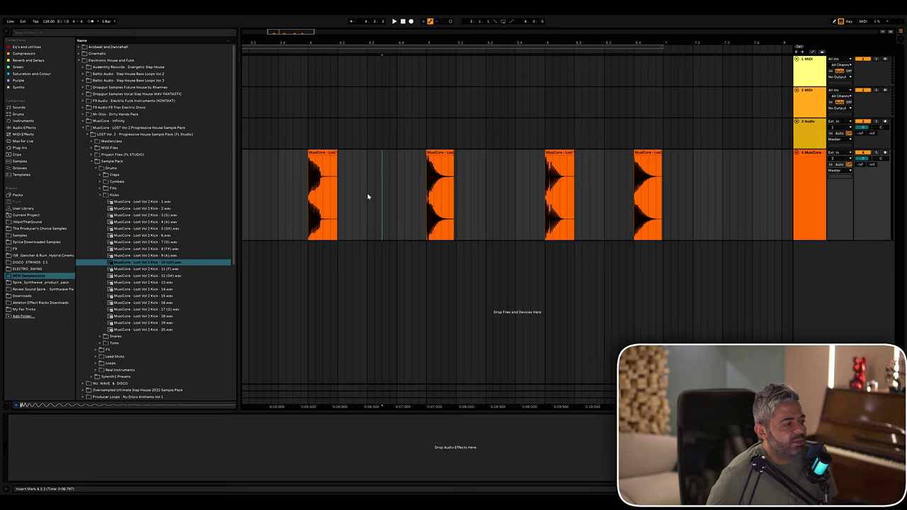
# Step: Split the first kick clip, Kick - 5 (G#), shortly after its initial transient and deactivate the remaining tail
pyautogui.click(300, 195)
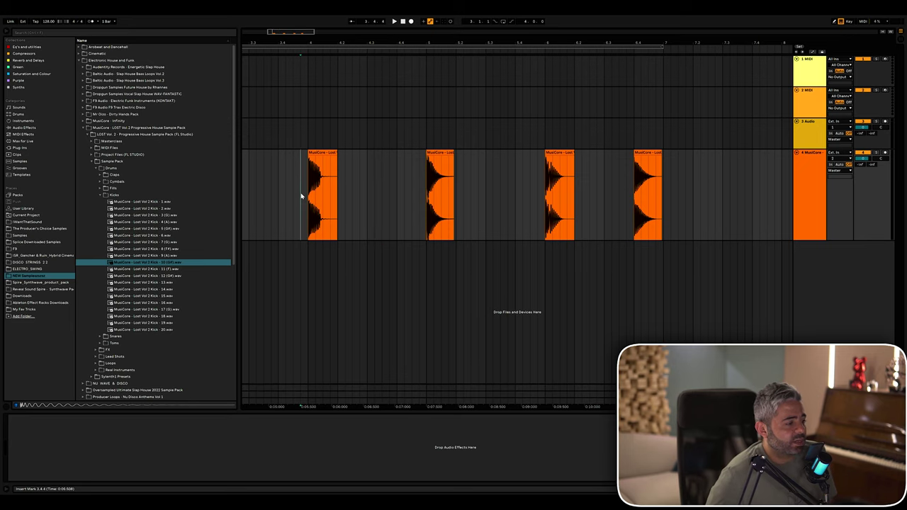
pyautogui.scroll(3, 301, 195)
pyautogui.scroll(-2, 300, 195)
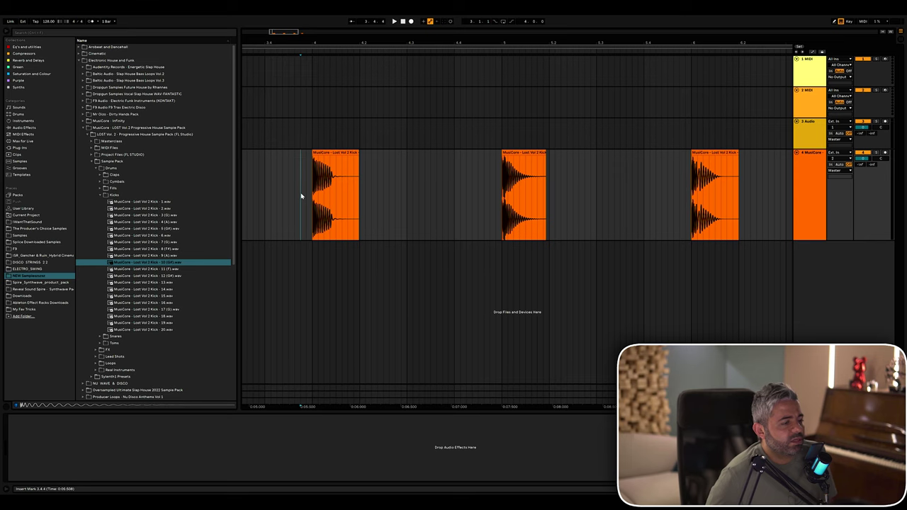
pyautogui.hscroll(1, 301, 196)
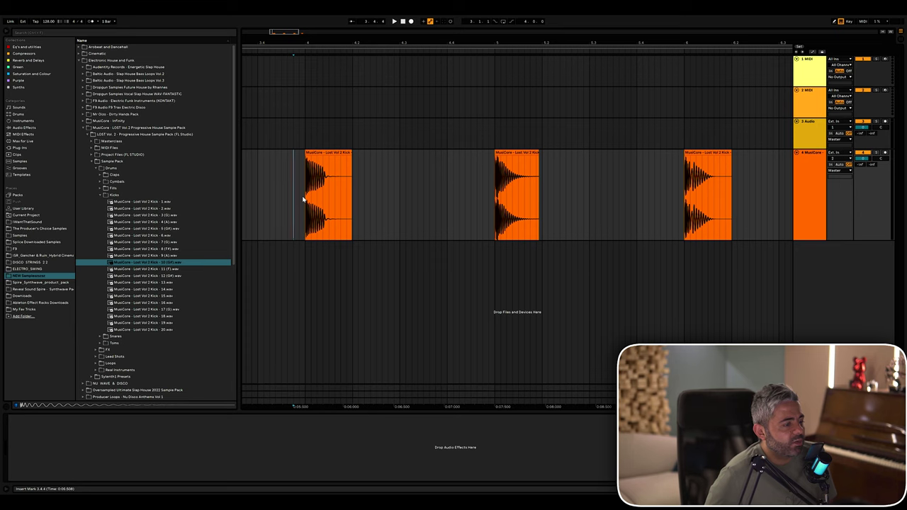
pyautogui.click(305, 197)
pyautogui.press('+')
pyautogui.press('+')
pyautogui.press('+')
pyautogui.press('+')
pyautogui.press('+')
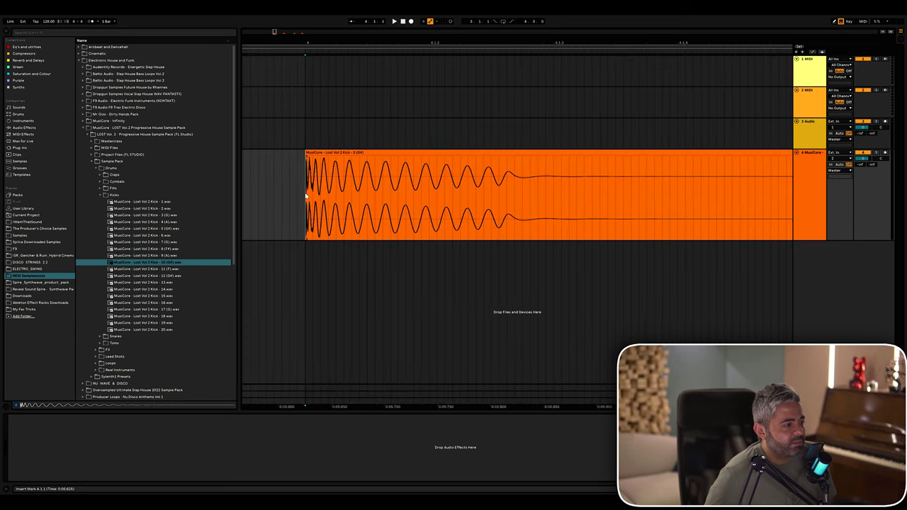
pyautogui.rightClick(325, 192)
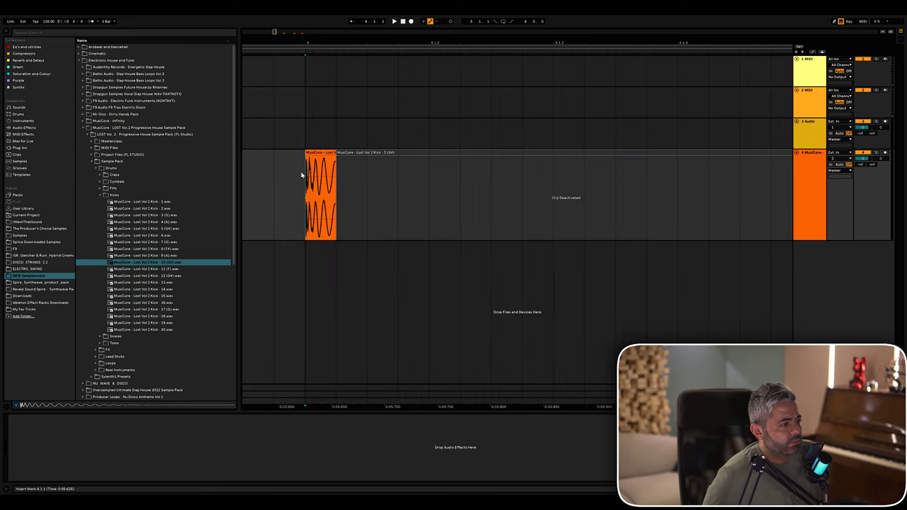
# Step: Play the isolated transient of the first kick repeatedly from bar 4
pyautogui.press('space')
pyautogui.press('space')
pyautogui.press('space')
pyautogui.press('space')
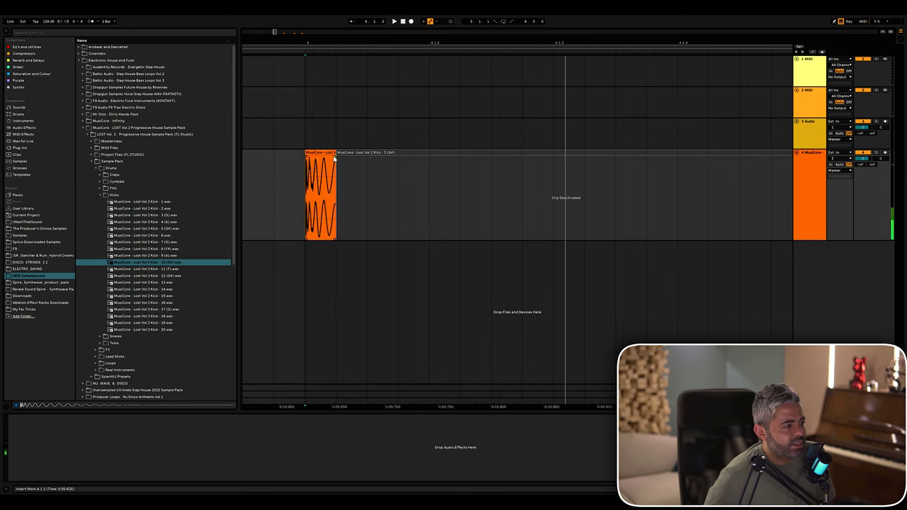
pyautogui.press('space')
pyautogui.press('space')
pyautogui.press('space')
pyautogui.press('space')
pyautogui.press('space')
pyautogui.press('space')
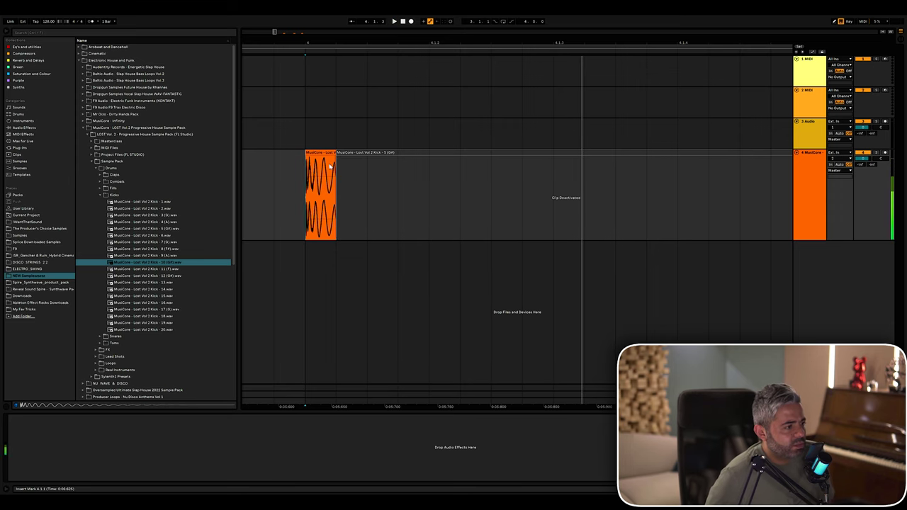
# Step: Deactivate the first kick's transient, reactivate its tail, and play the tail repeatedly on its own
pyautogui.press('space')
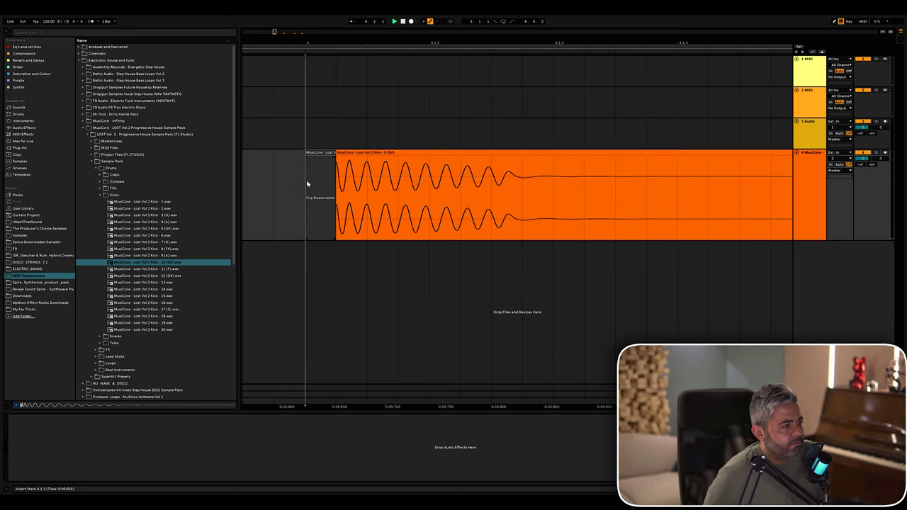
pyautogui.press('space')
pyautogui.press('space')
pyautogui.press('space')
pyautogui.click(286, 170)
pyautogui.press('space')
pyautogui.press('space')
pyautogui.press('space')
pyautogui.press('space')
pyautogui.press('space')
pyautogui.press('space')
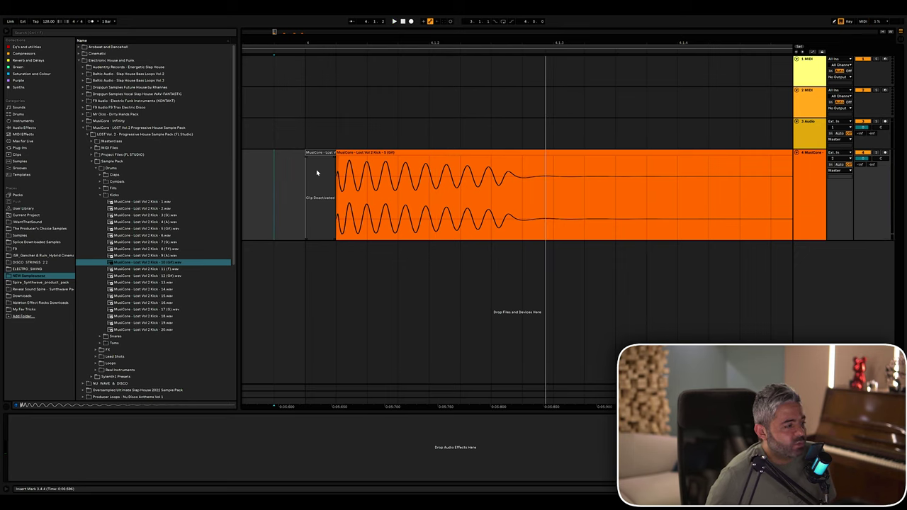
pyautogui.press('space')
pyautogui.press('space')
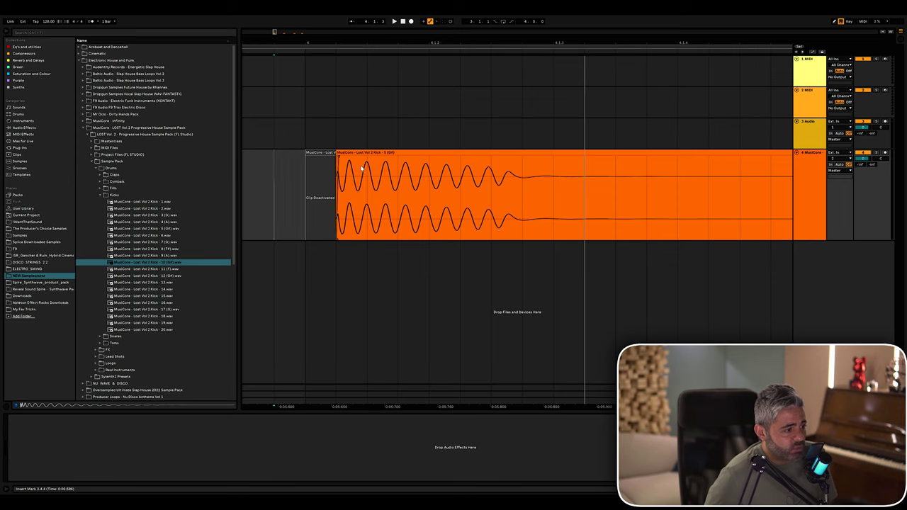
# Step: Mark the body of the kick's tail, and restore the first kick as one whole active clip starting at bar 4
pyautogui.keyDown('shift'); pyautogui.click(614, 177); pyautogui.keyUp('shift')
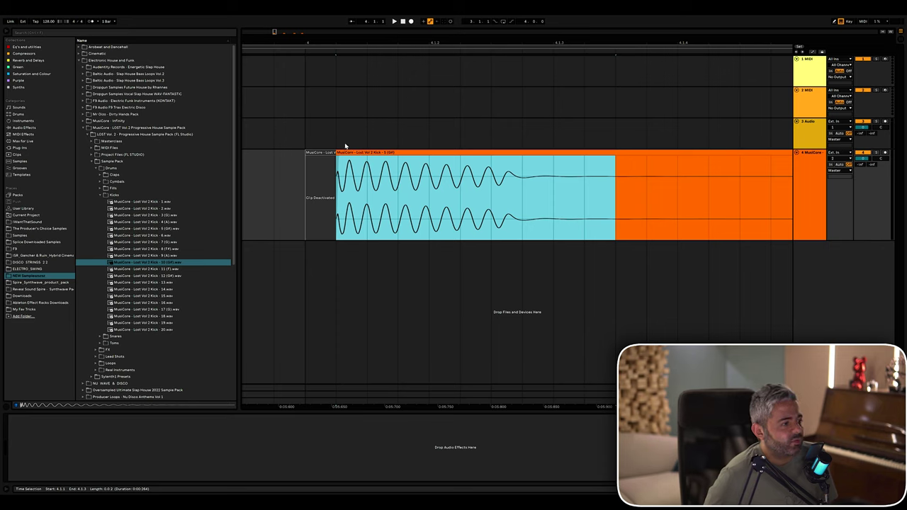
pyautogui.moveTo(338, 153); pyautogui.dragTo(305, 152)
pyautogui.click(296, 159)
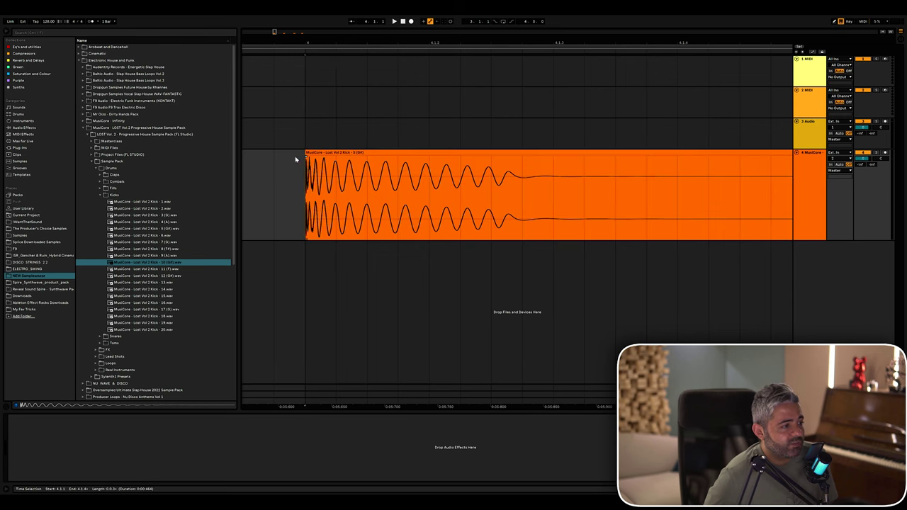
pyautogui.click(306, 193)
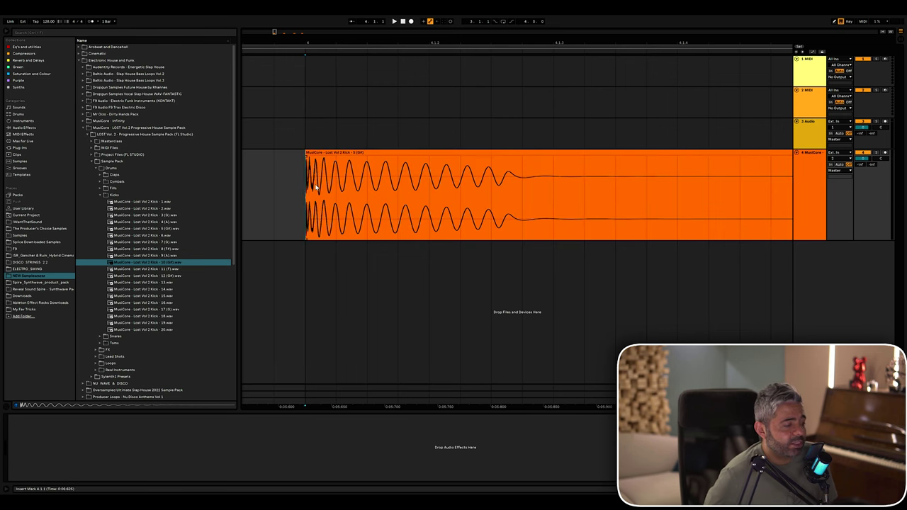
# Step: Set the arrangement's fixed grid to 1/16
pyautogui.press('-')
pyautogui.press('-')
pyautogui.press('-')
pyautogui.press('-')
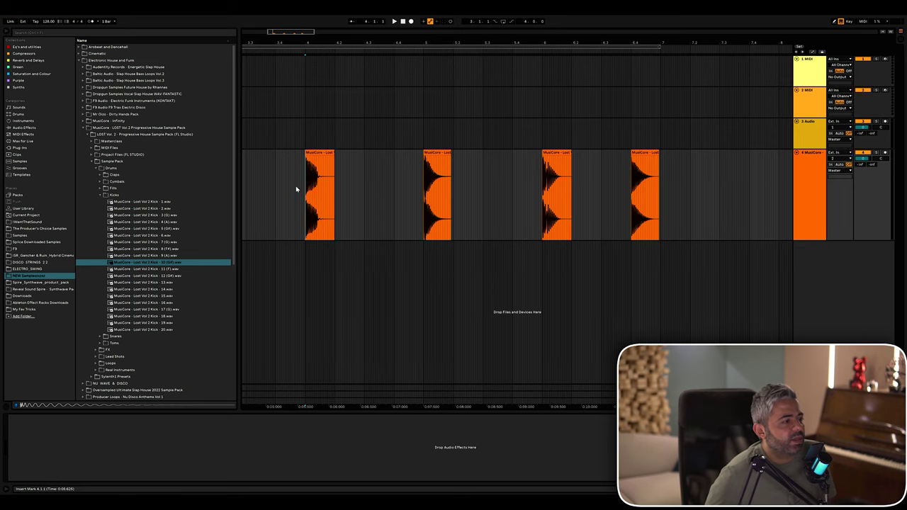
pyautogui.rightClick(296, 187)
pyautogui.click(365, 252)
pyautogui.press('+')
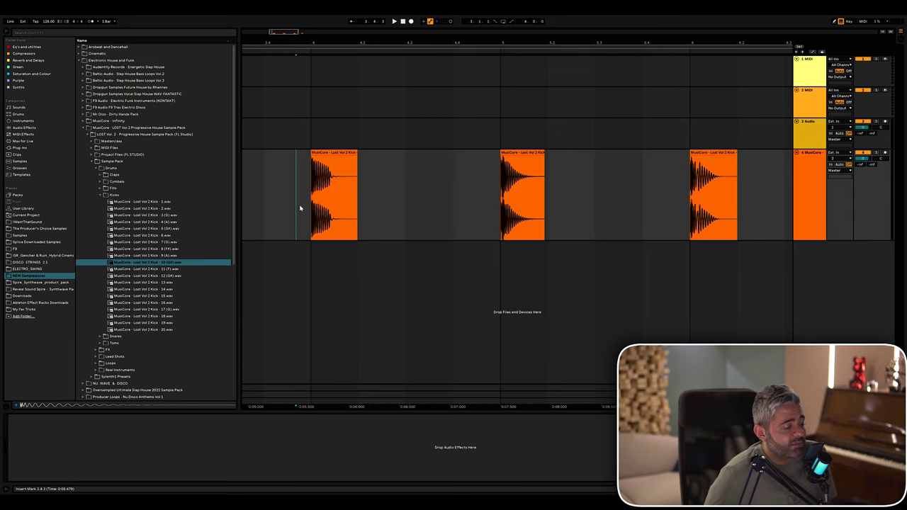
pyautogui.press('-')
pyautogui.rightClick(418, 217)
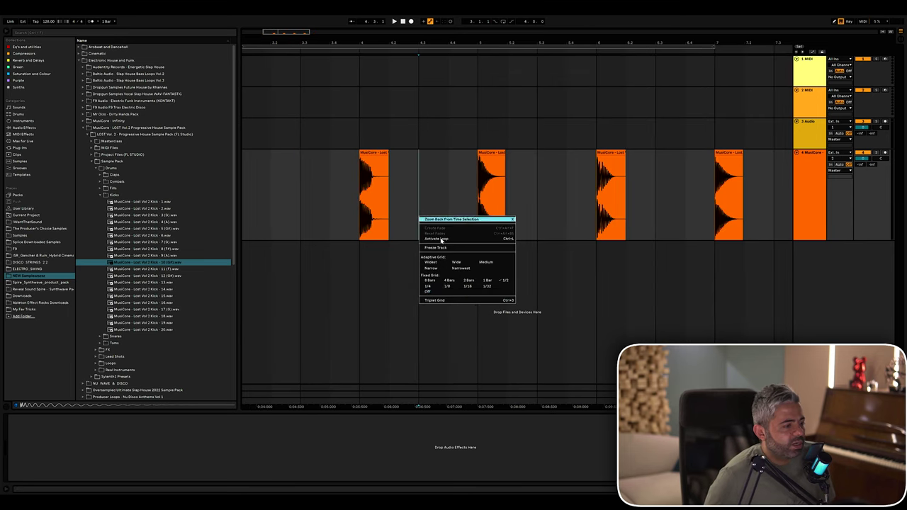
pyautogui.click(467, 288)
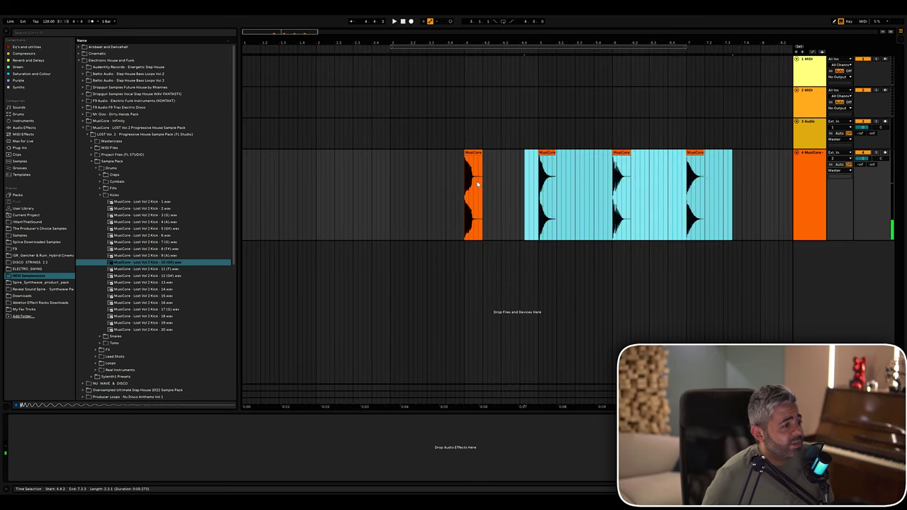
# Step: Delete the three other kick clips, leaving only the first kick at bar 4
pyautogui.press('Delete')
pyautogui.click(473, 193)
pyautogui.scroll(5, 473, 196)
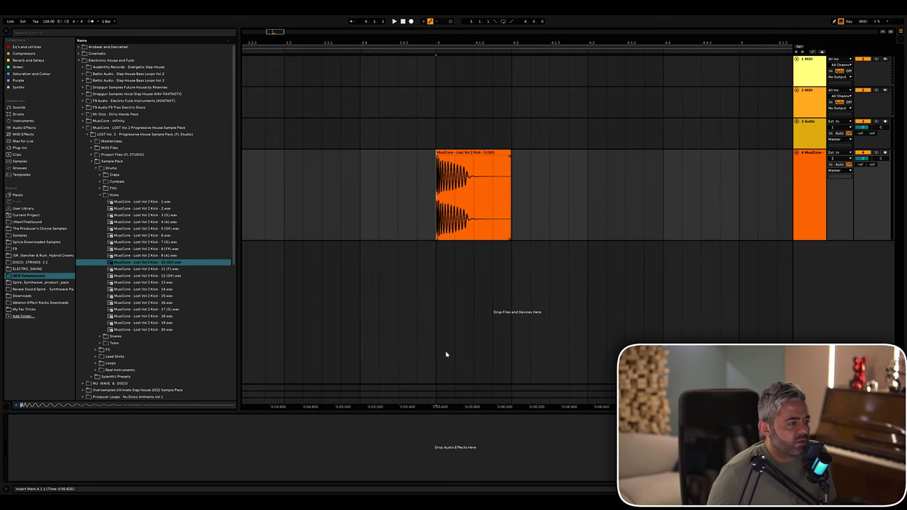
pyautogui.hscroll(2, 467, 235)
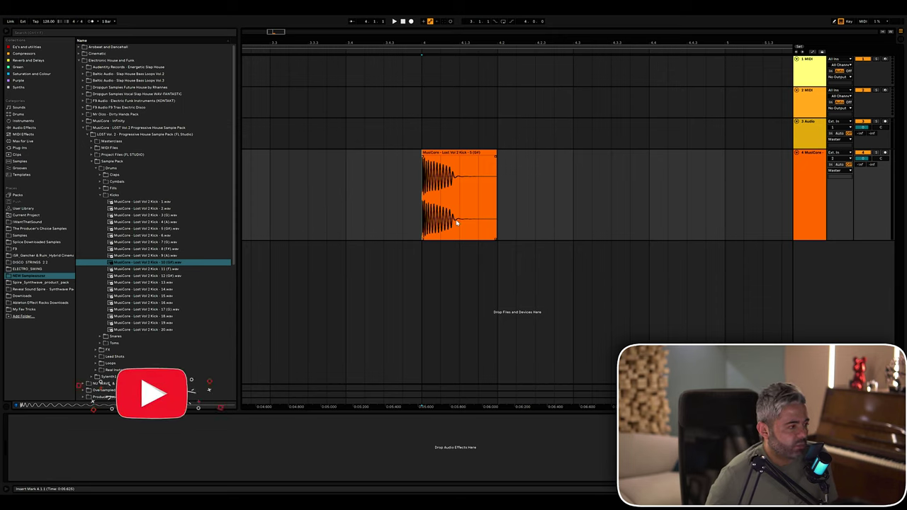
# Step: Repeat the kick on beats 2, 3 and 4 of bar 4, and play the four kicks
pyautogui.press('space')
pyautogui.click(439, 153)
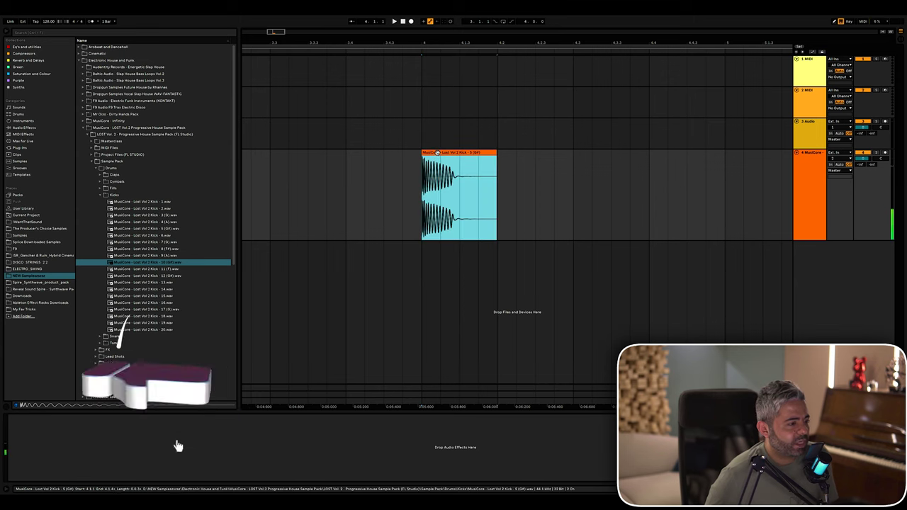
pyautogui.click(401, 168)
pyautogui.press('space')
pyautogui.moveTo(517, 154); pyautogui.dragTo(591, 155)
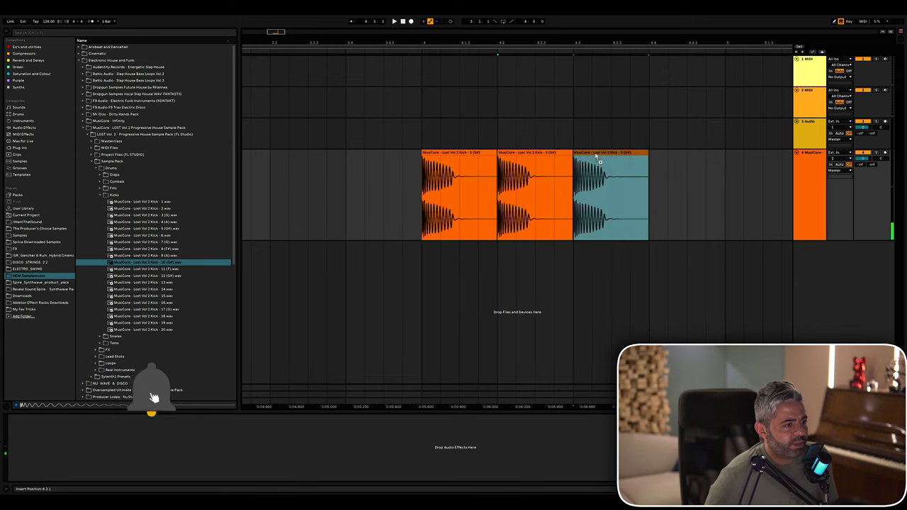
pyautogui.hotkey('ctrl', 'd')
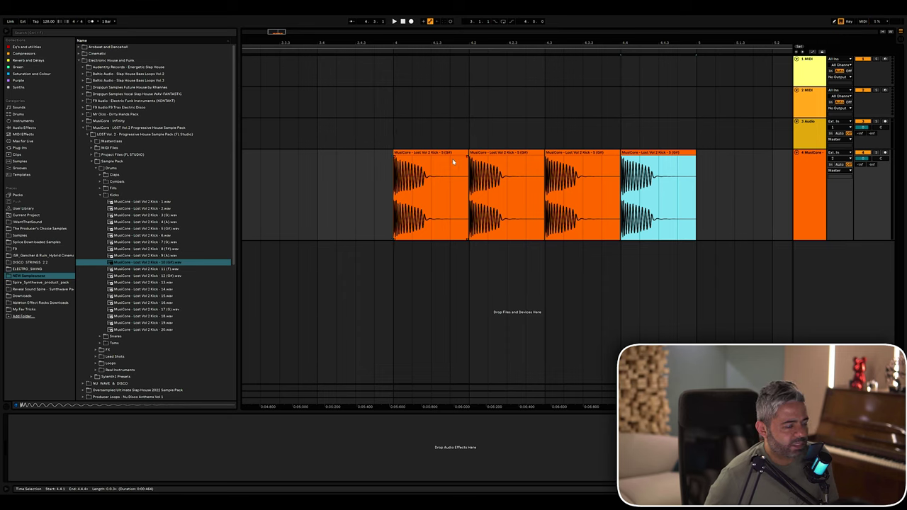
pyautogui.click(394, 179)
pyautogui.press('space')
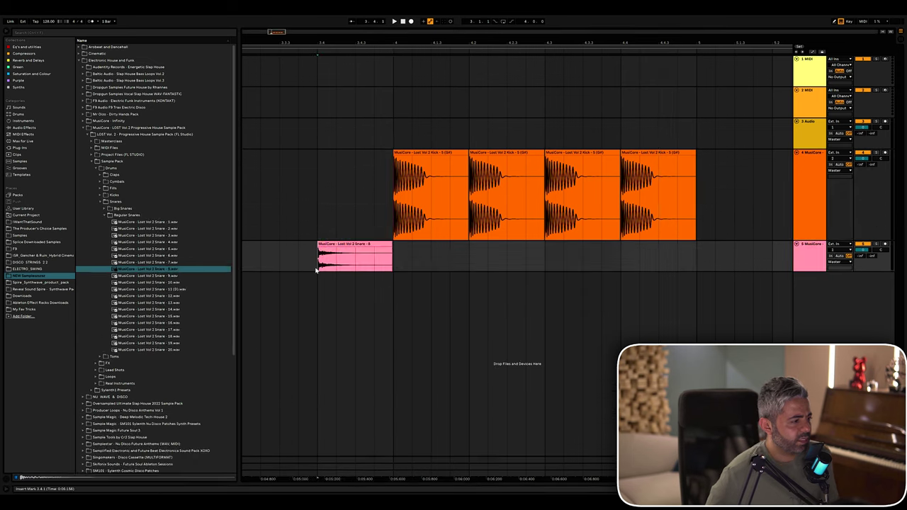
# Step: Place the Snare - 8 clip on beats 2 and 4 of bar 4 beneath the kicks, and play the pattern
pyautogui.press('space')
pyautogui.click(325, 243)
pyautogui.moveTo(325, 243); pyautogui.dragTo(585, 251)
pyautogui.click(327, 247)
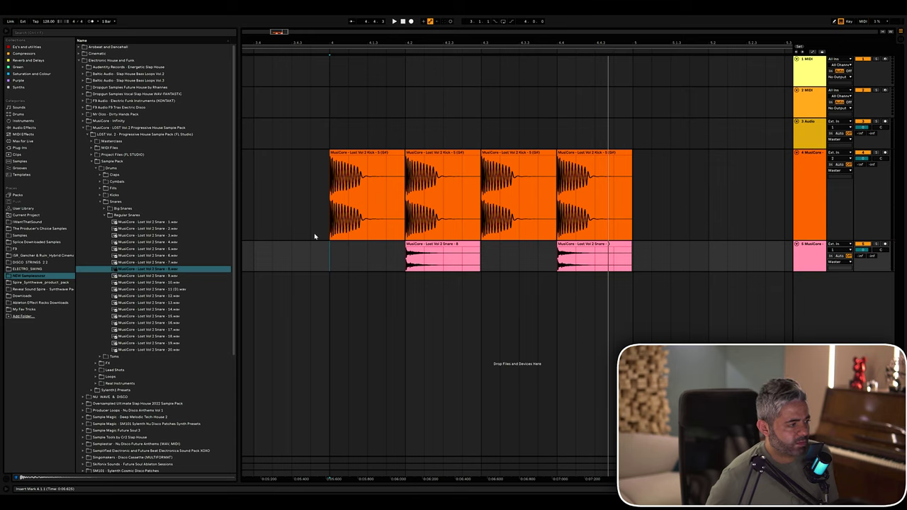
pyautogui.click(314, 233)
pyautogui.press('space')
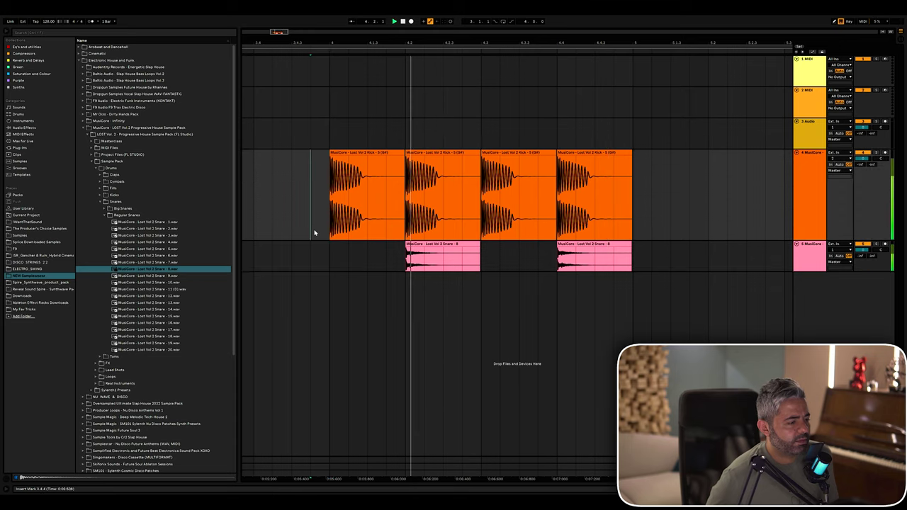
# Step: Add Regular Clap - 3 from the pack's Claps folder on a new track at beats 2 and 4 of bar 4
pyautogui.click(99, 202)
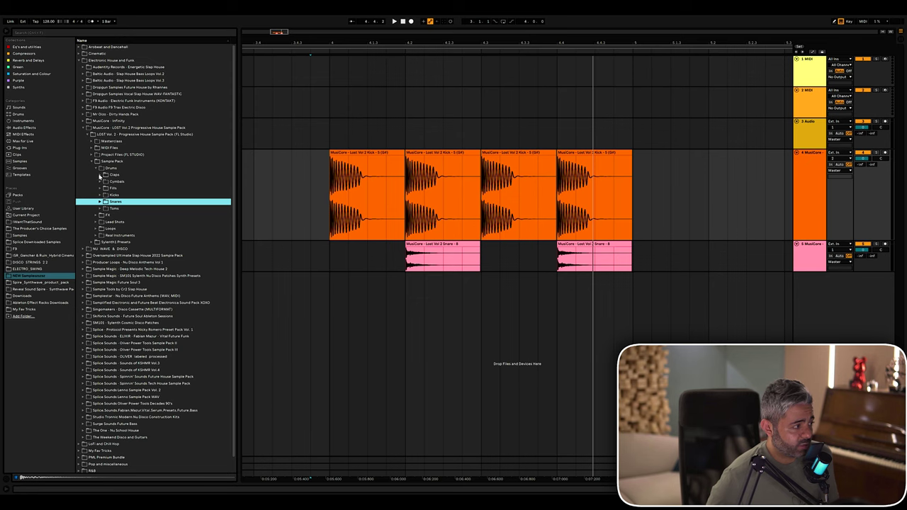
pyautogui.click(101, 175)
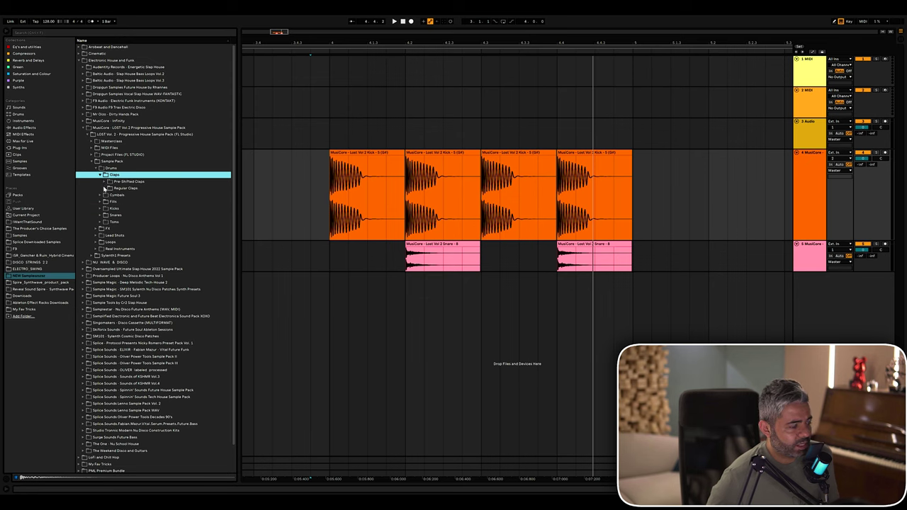
pyautogui.click(404, 275)
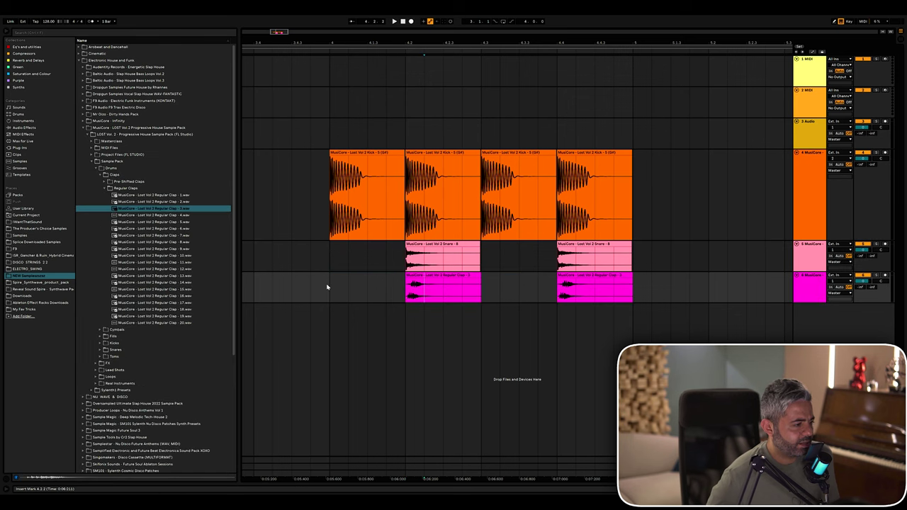
# Step: Play the pattern from bar 4, and examine how the clap's waveform at beat 2 starts compared with the kick and snare
pyautogui.click(329, 285)
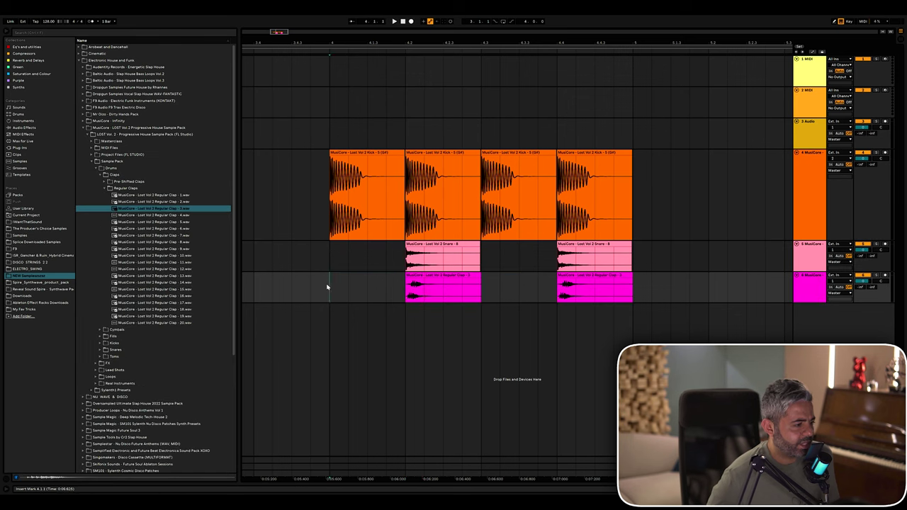
pyautogui.press('space')
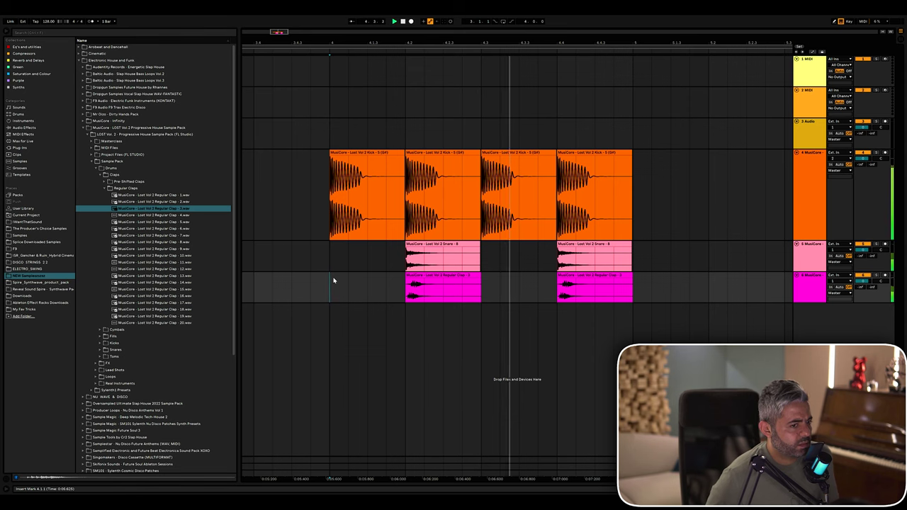
pyautogui.press('space')
pyautogui.click(388, 284)
pyautogui.press('+')
pyautogui.press('+')
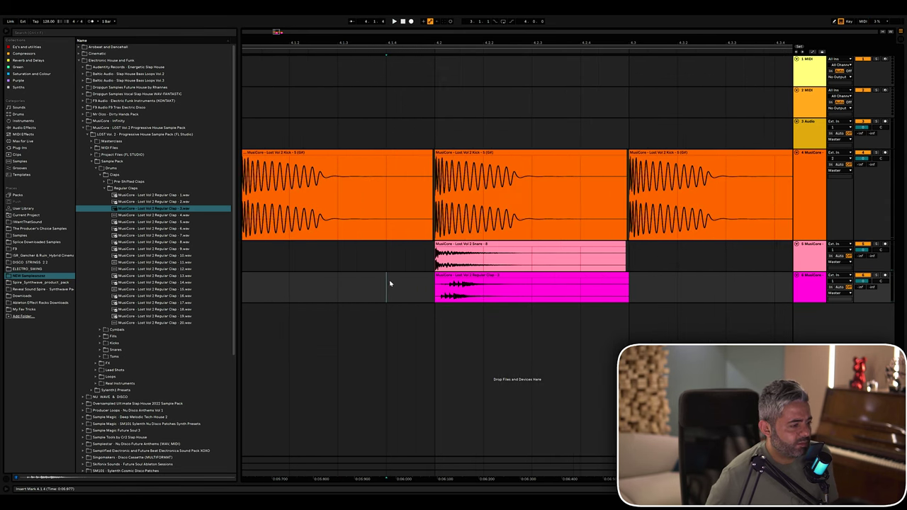
pyautogui.hscroll(3, 404, 283)
pyautogui.press('+')
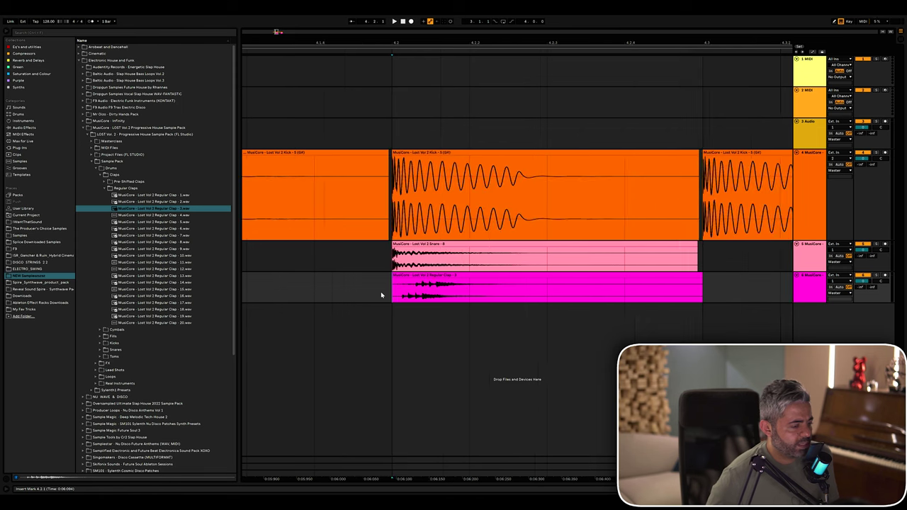
pyautogui.press('+')
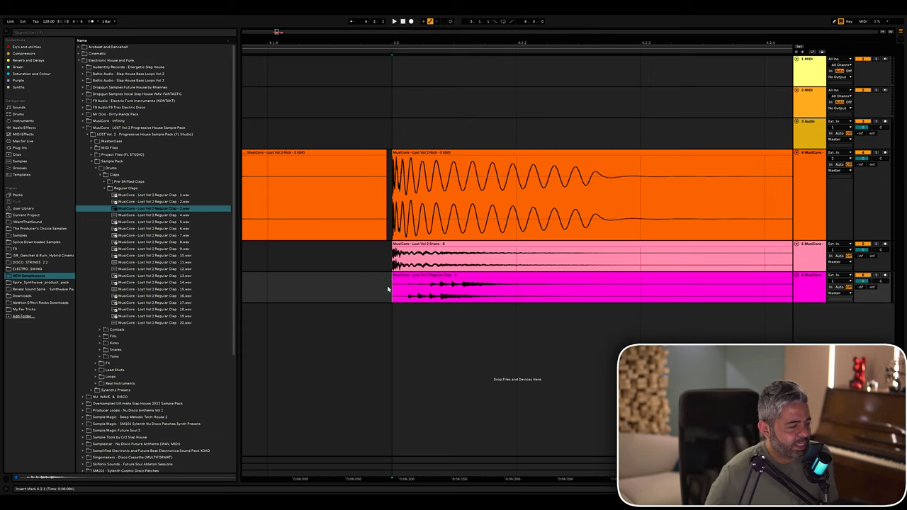
# Step: Bring the whole bar back into view and replay the kick, snare and clap from bar 4
pyautogui.press('-')
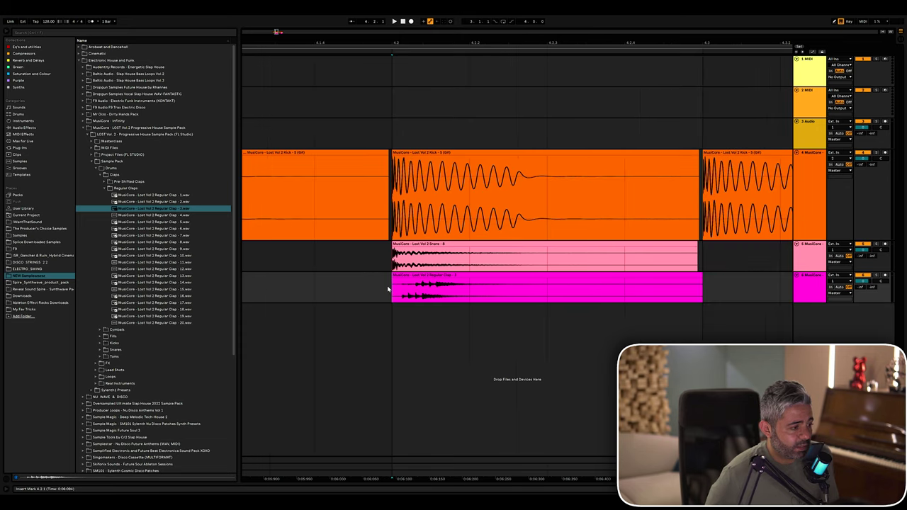
pyautogui.press('-')
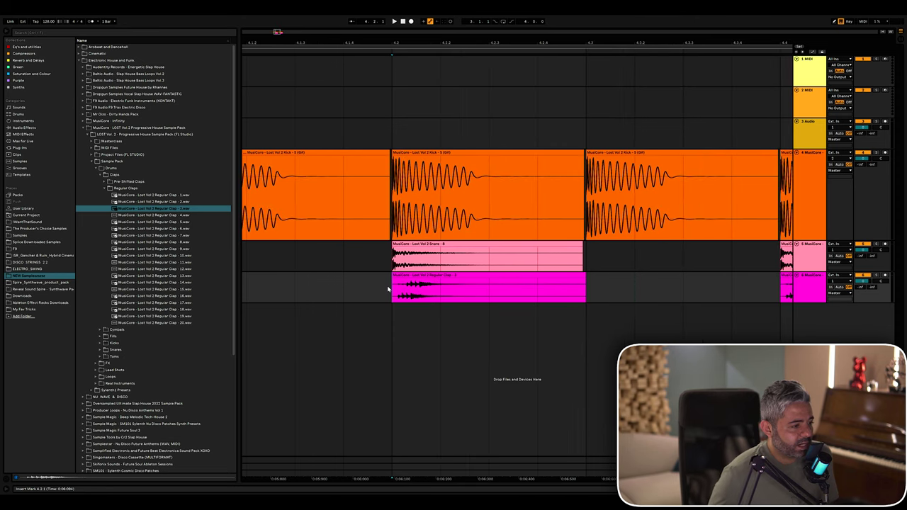
pyautogui.press('-')
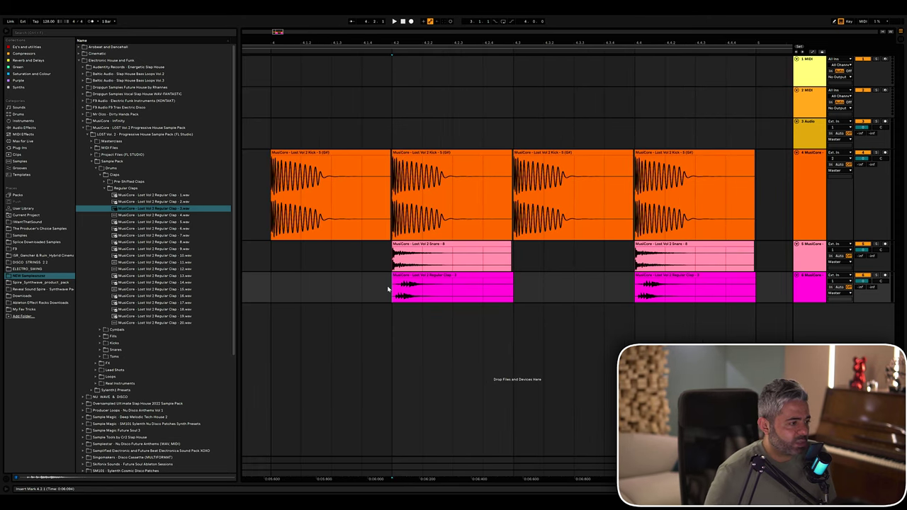
pyautogui.click(275, 281)
pyautogui.press('space')
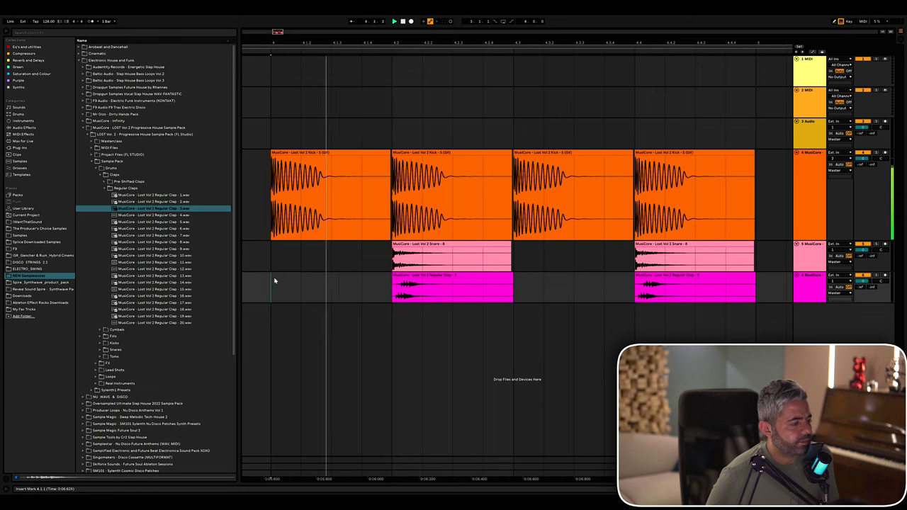
# Step: Delete both Regular Clap clips and put Infinity Clap - 15 at beat 2 of bar 4 on the clap track
pyautogui.click(415, 275)
pyautogui.press('Delete')
pyautogui.click(658, 276)
pyautogui.press('Delete')
pyautogui.click(162, 256)
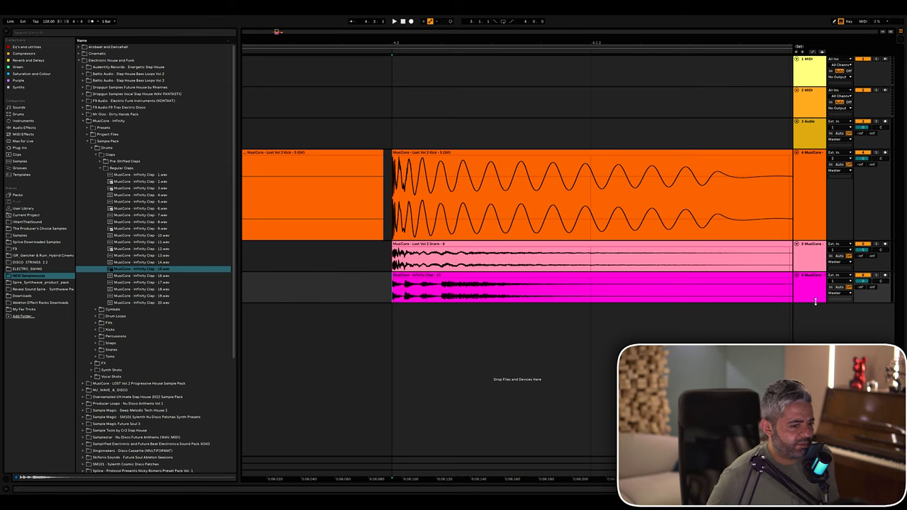
# Step: Make the snare and clap tracks taller, audition the Infinity clap in solo, and restore the full mix
pyautogui.moveTo(814, 303); pyautogui.dragTo(810, 326)
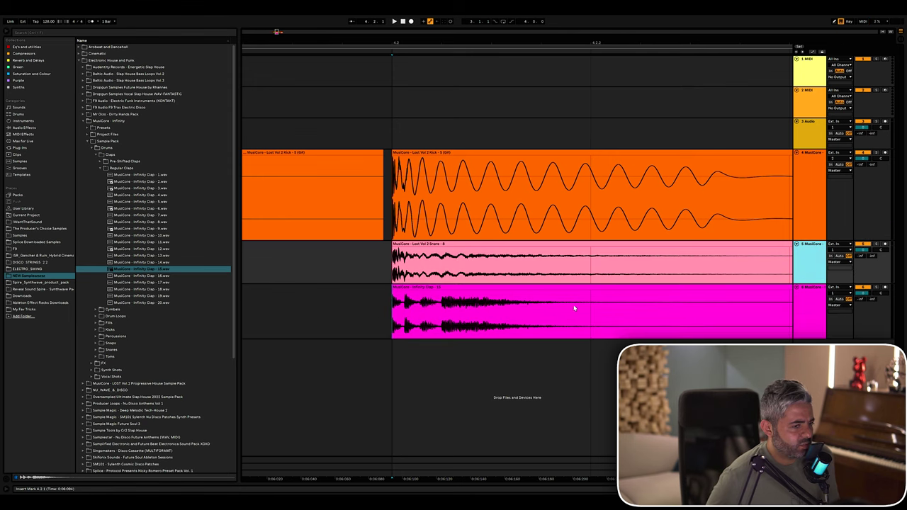
pyautogui.click(877, 288)
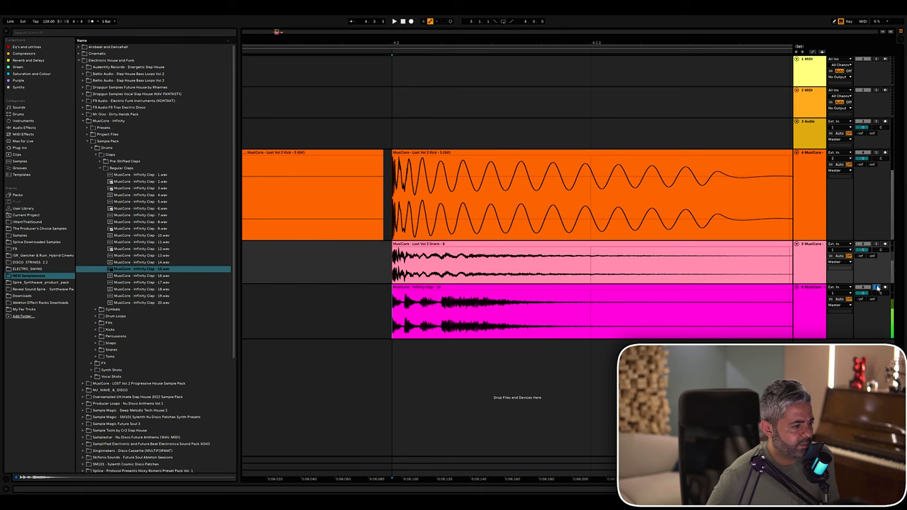
pyautogui.click(877, 289)
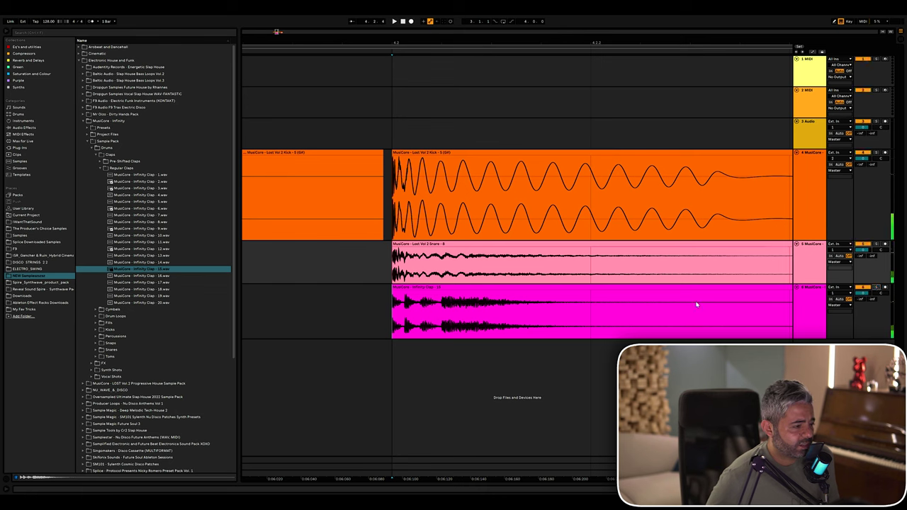
pyautogui.click(382, 316)
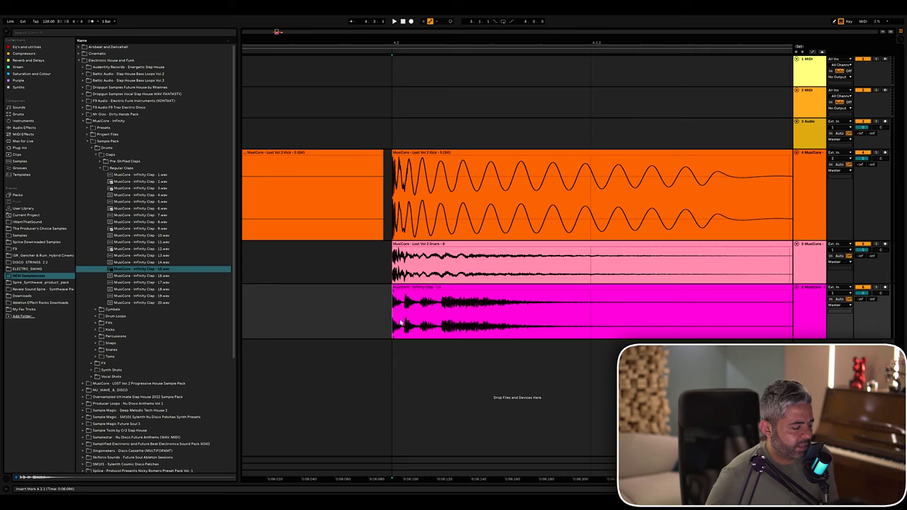
pyautogui.hscroll(2, 398, 323)
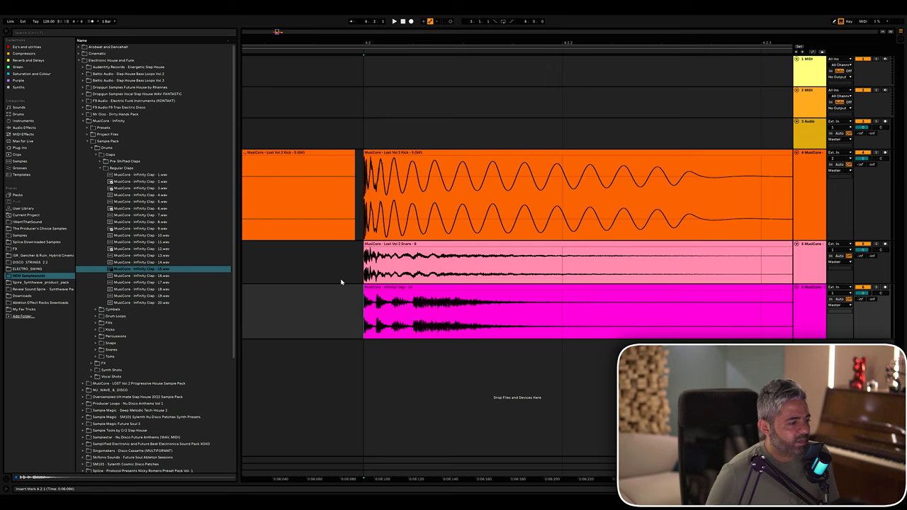
# Step: Play the layered kick, snare and clap from just before beat 2 of bar 4
pyautogui.press('-')
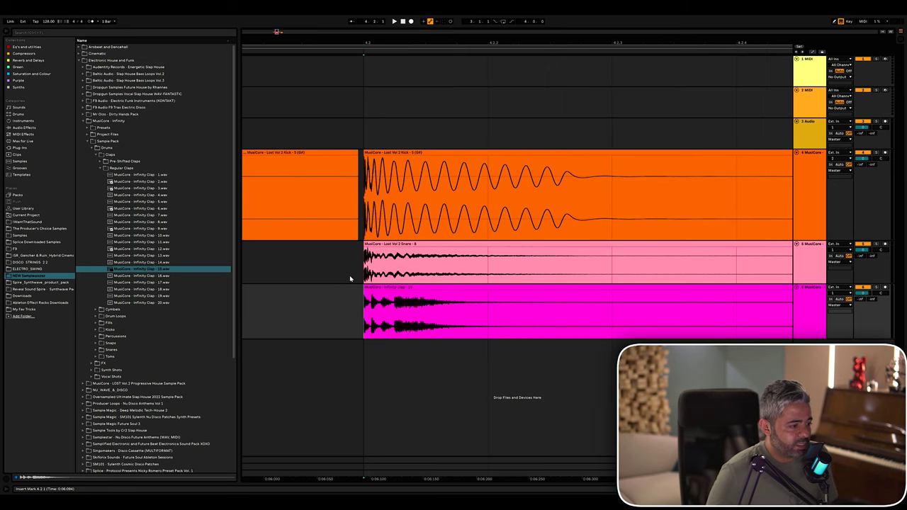
pyautogui.press('-')
pyautogui.press('-')
pyautogui.click(343, 266)
pyautogui.press('space')
pyautogui.press('space')
pyautogui.press('-')
pyautogui.press('-')
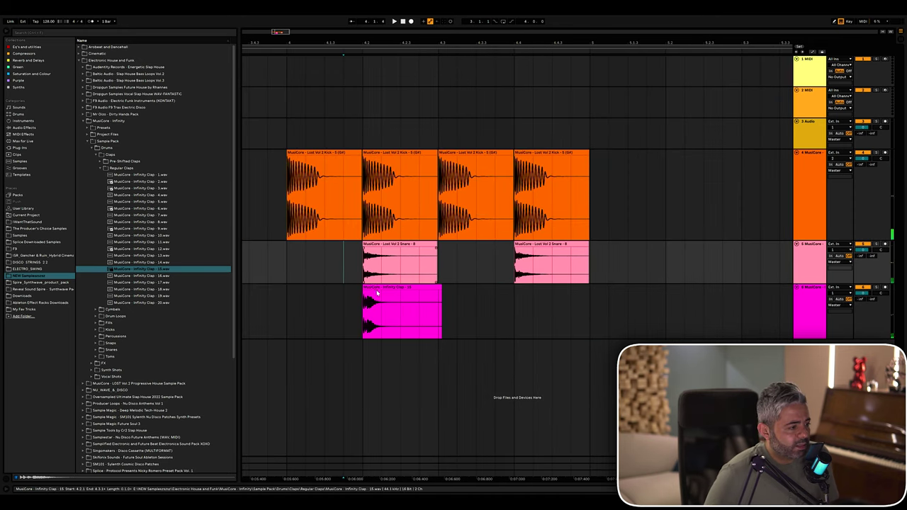
# Step: Copy the Infinity clap to beat 4 of bar 4, and play the full pattern from the bar's start
pyautogui.moveTo(377, 293); pyautogui.dragTo(522, 290)
pyautogui.click(339, 280)
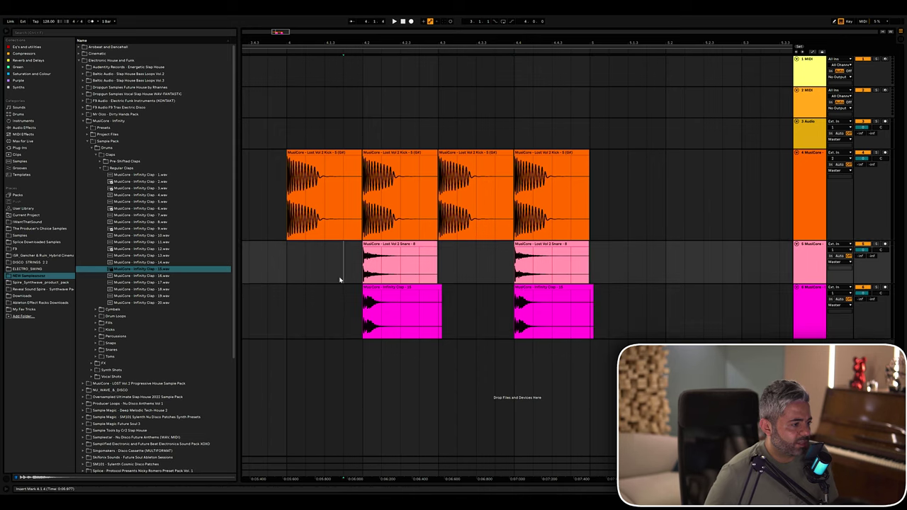
pyautogui.press('+')
pyautogui.click(282, 263)
pyautogui.press('space')
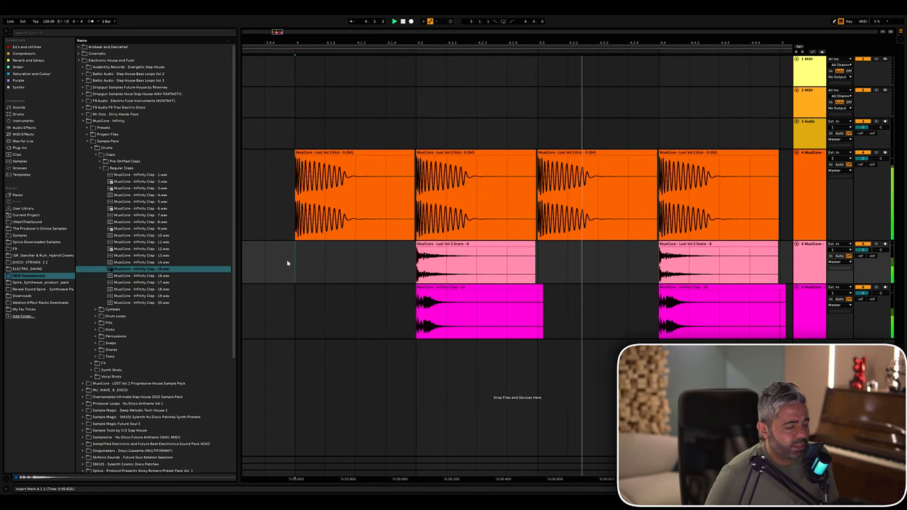
pyautogui.press('space')
# Step: Turn the arrangement's grid off
pyautogui.rightClick(394, 291)
pyautogui.click(409, 367)
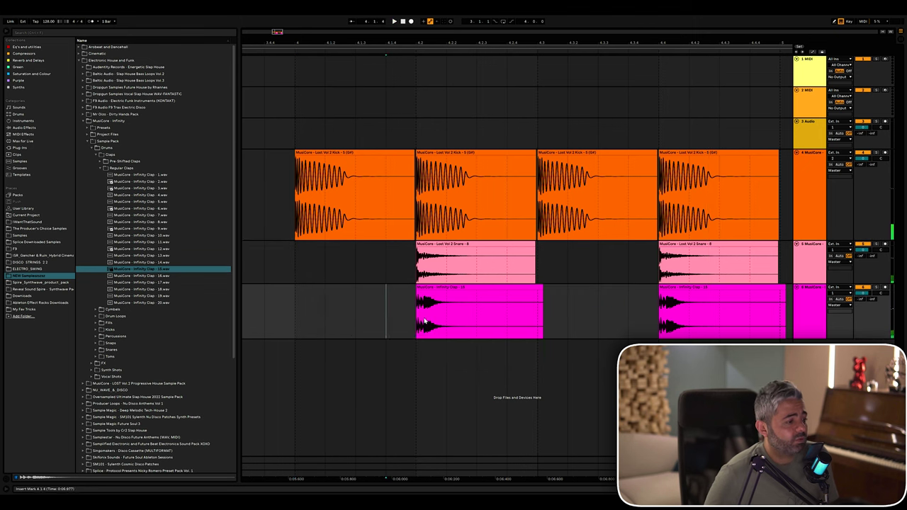
# Step: Try nudging the Infinity clap on beat 2 of bar 4 slightly later off the grid
pyautogui.press('+')
pyautogui.press('+')
pyautogui.press('+')
pyautogui.press('+')
pyautogui.press('+')
pyautogui.click(390, 290)
pyautogui.moveTo(390, 289); pyautogui.dragTo(391, 289)
# Step: Examine how the Infinity claps on beats 2 and 4 of bar 4 line up with the kick and snare starts
pyautogui.click(358, 306)
pyautogui.press('-')
pyautogui.press('-')
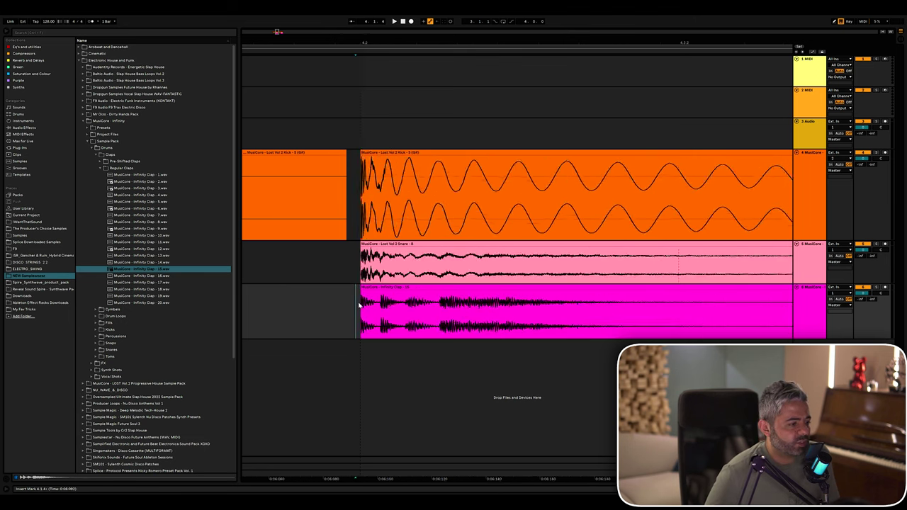
pyautogui.press('-')
pyautogui.press('-')
pyautogui.press('-')
pyautogui.press('-')
pyautogui.press('-')
pyautogui.rightClick(593, 325)
pyautogui.click(637, 294)
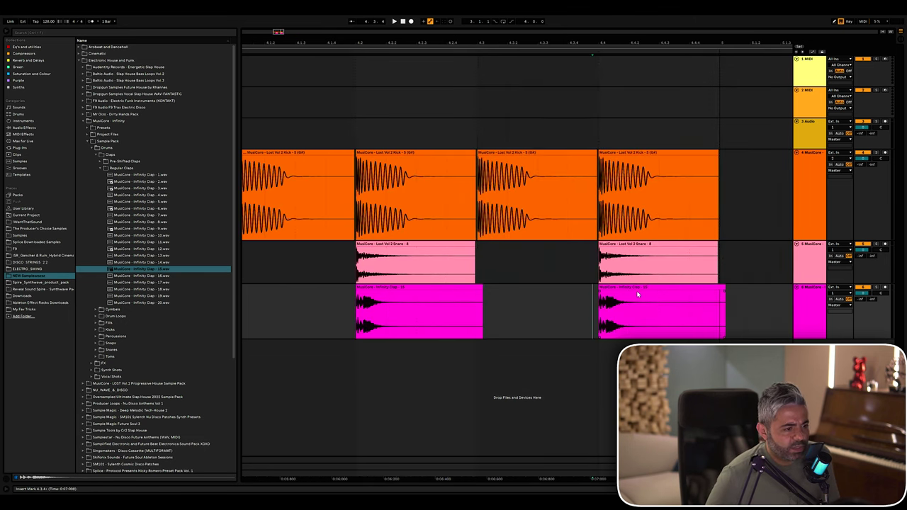
pyautogui.click(638, 291)
pyautogui.click(362, 287)
pyautogui.press('+')
pyautogui.press('+')
pyautogui.press('+')
pyautogui.rightClick(346, 308)
pyautogui.click(357, 314)
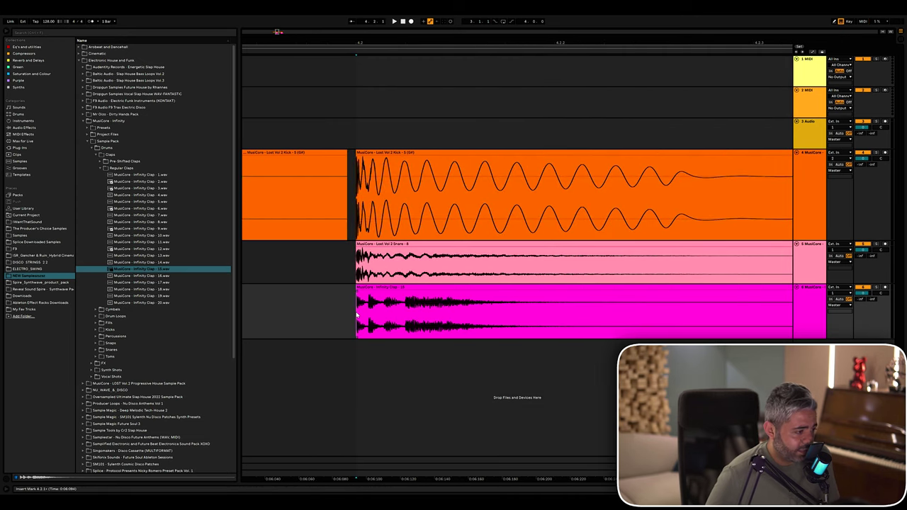
pyautogui.press('-')
pyautogui.press('-')
pyautogui.press('-')
pyautogui.press('-')
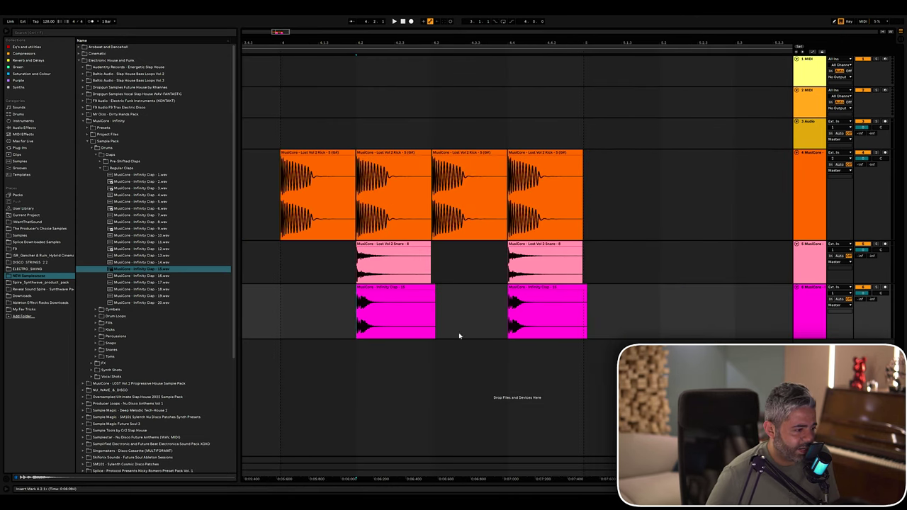
# Step: With the grid back on, try duplicating the beat 4 clap and moving the beat 2 clap to beat 1
pyautogui.rightClick(460, 334)
pyautogui.click(527, 403)
pyautogui.click(522, 288)
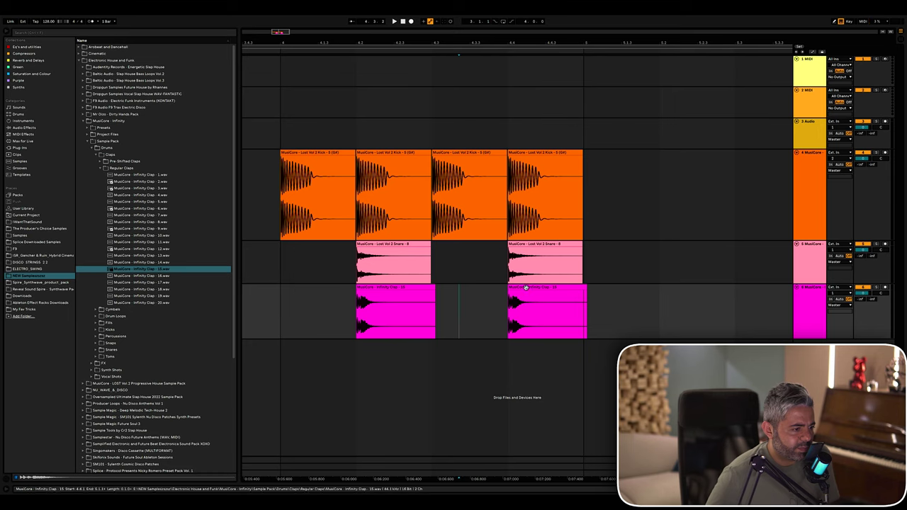
pyautogui.hotkey('ctrl', 'd')
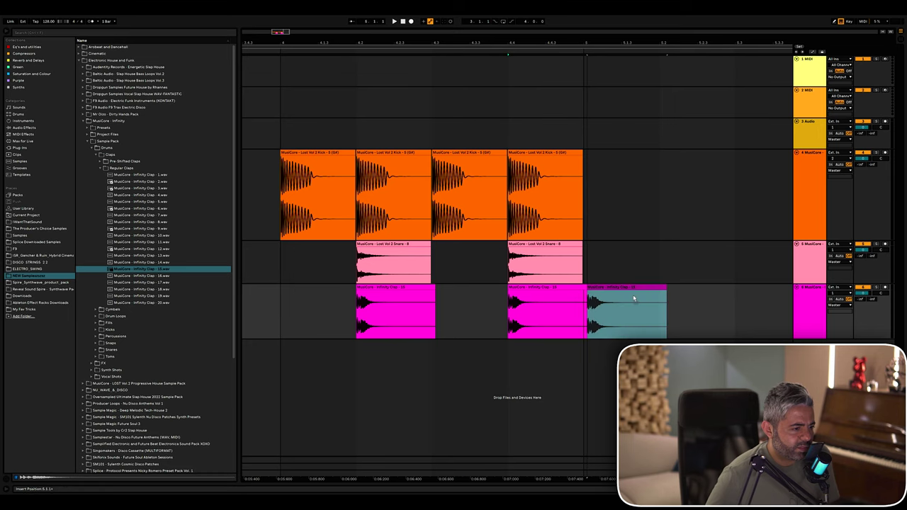
pyautogui.hotkey('ctrl', 'z')
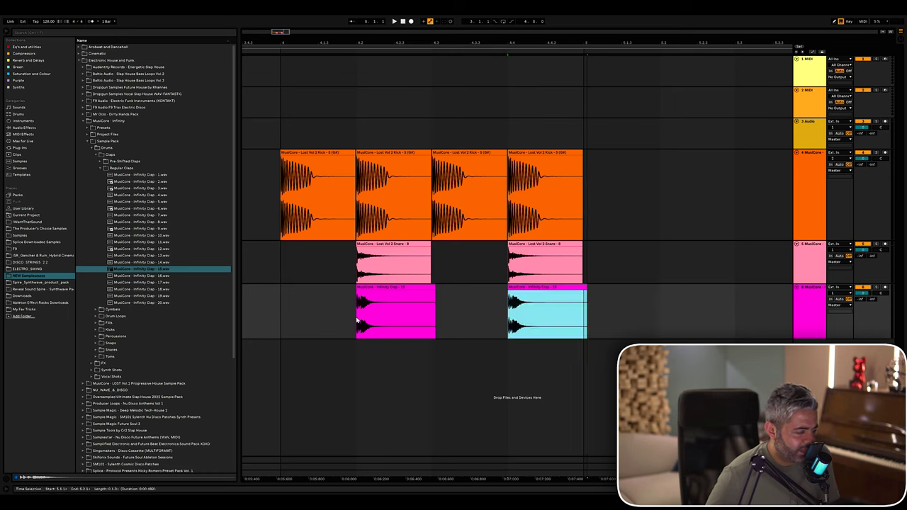
pyautogui.moveTo(383, 288); pyautogui.dragTo(286, 291)
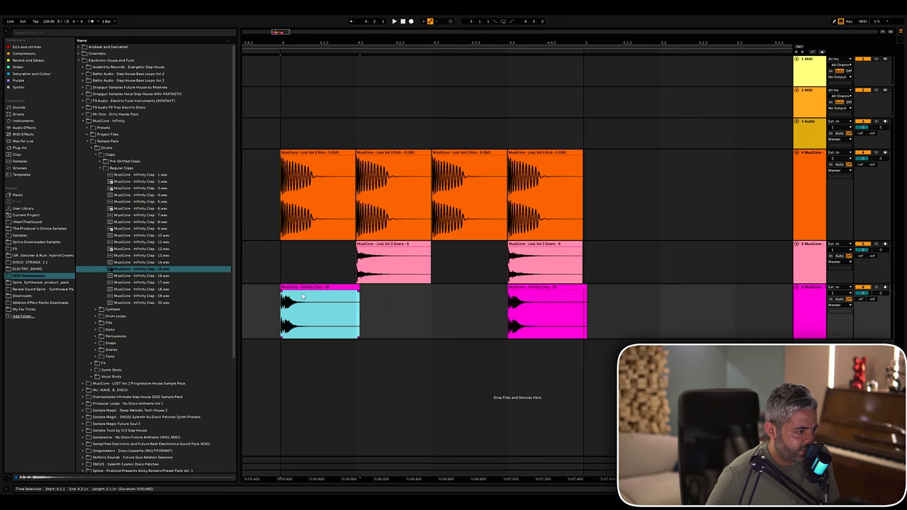
pyautogui.hotkey('ctrl', 'z')
# Step: Turn the grid off, select both Infinity claps, and shift them slightly later than the snares
pyautogui.rightClick(329, 298)
pyautogui.click(350, 372)
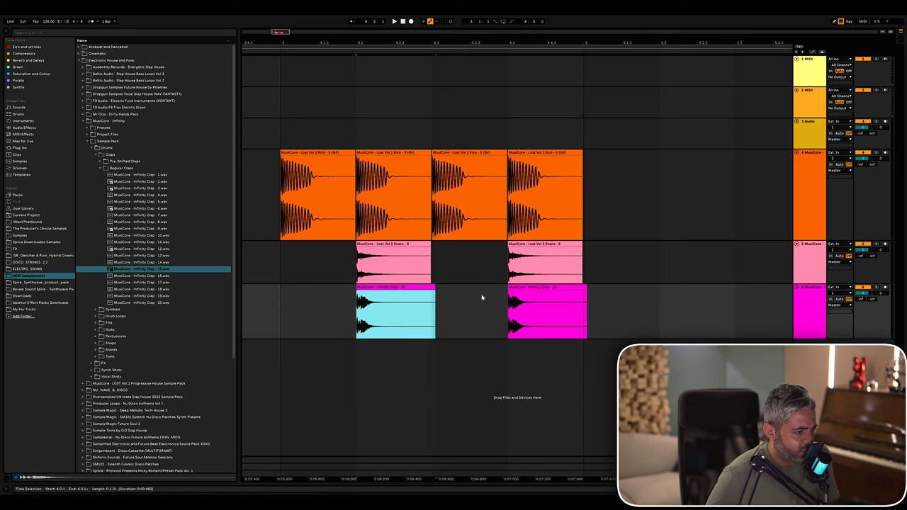
pyautogui.keyDown('shift'); pyautogui.click(522, 289); pyautogui.keyUp('shift')
pyautogui.press('z')
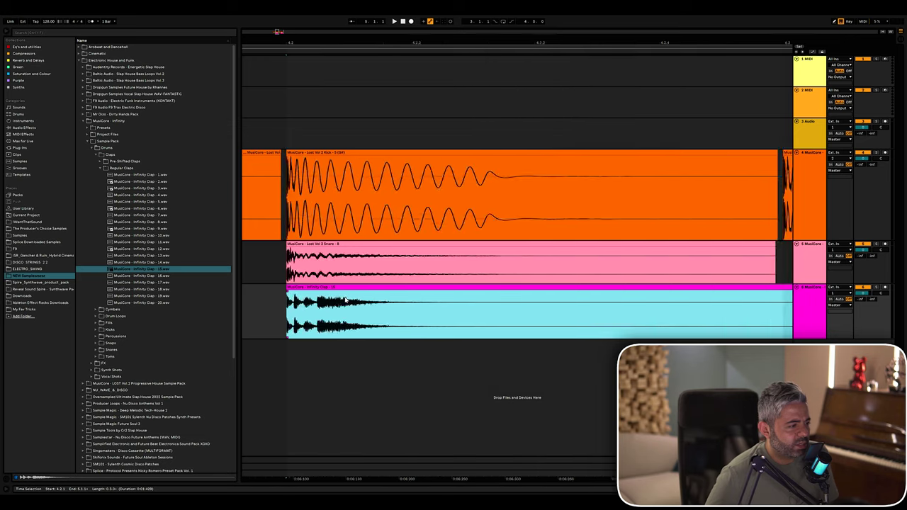
pyautogui.click(303, 292)
pyautogui.press('x')
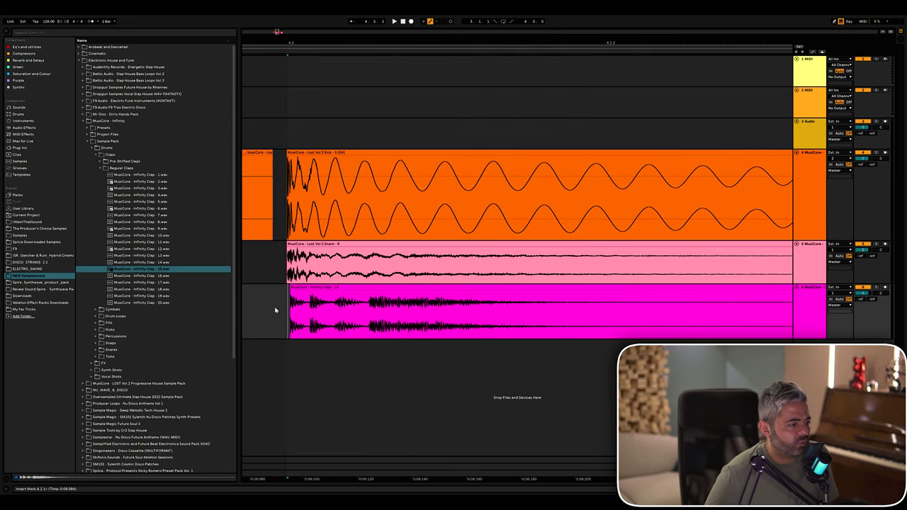
# Step: Play the pattern with the late claps from just before bar 4, and turn the grid back on
pyautogui.hscroll(-3, 295, 330)
pyautogui.click(285, 304)
pyautogui.press('space')
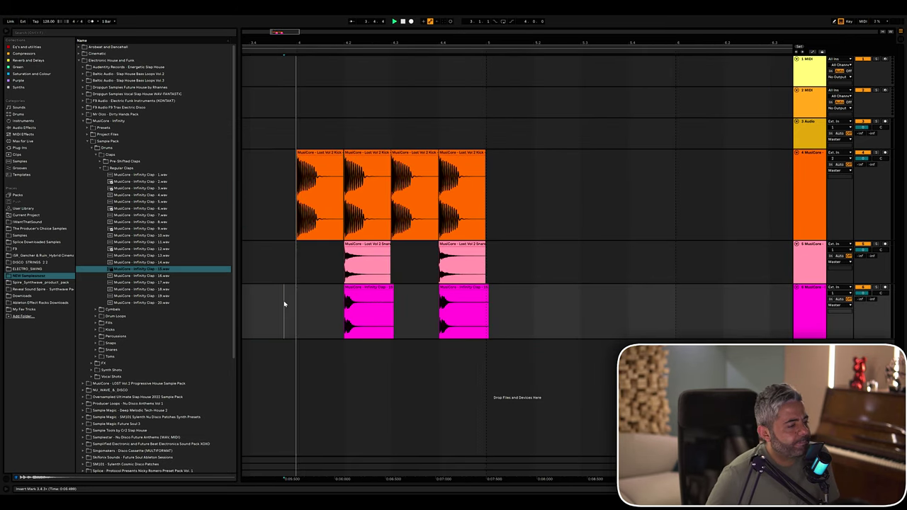
pyautogui.press('space')
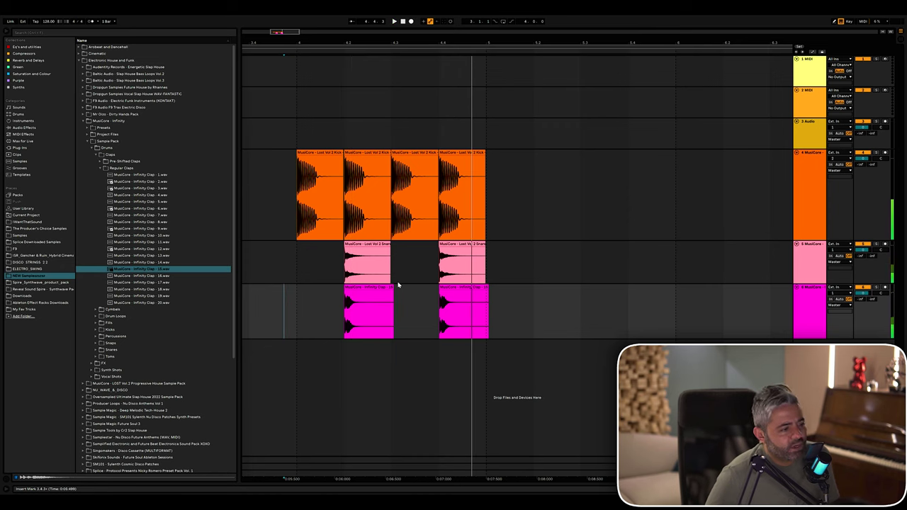
pyautogui.rightClick(399, 285)
pyautogui.click(468, 347)
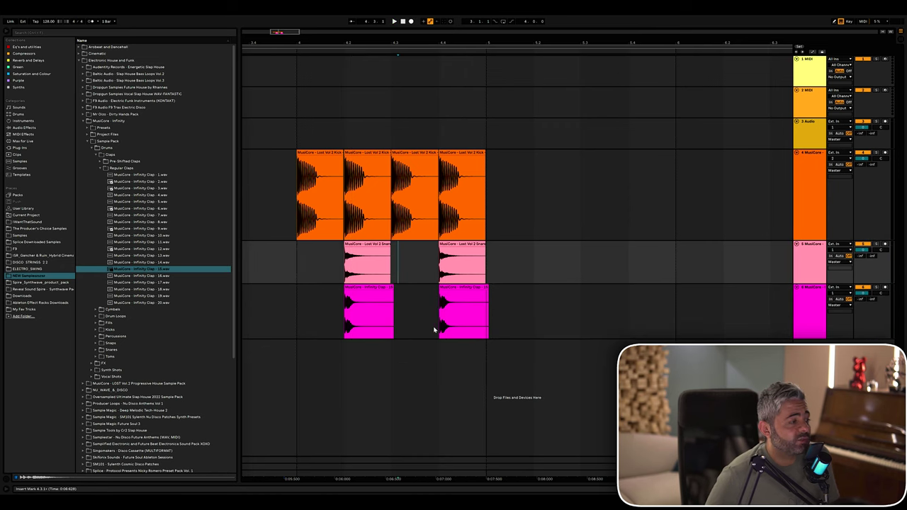
# Step: Expand the Infinity pack's Pre-Shifted Claps folder, and play the two-bar drum pattern from the start of bar 4
pyautogui.click(100, 161)
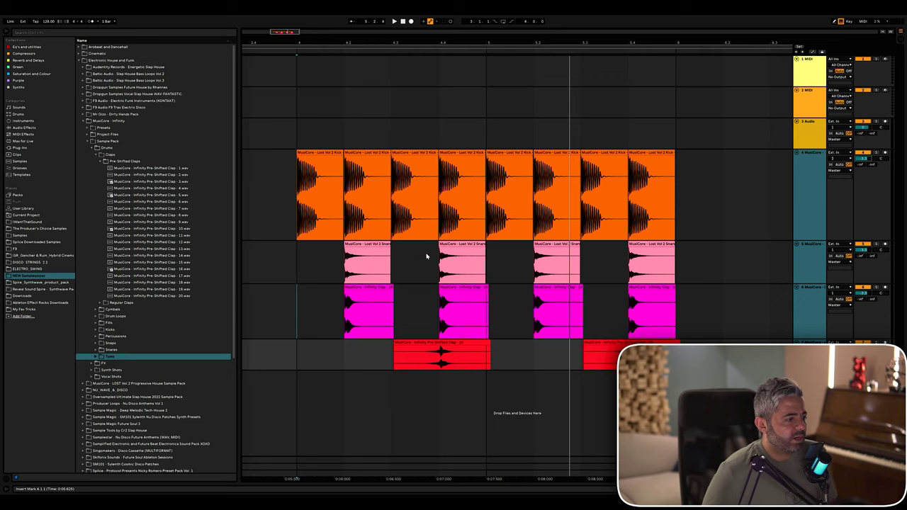
pyautogui.click(287, 194)
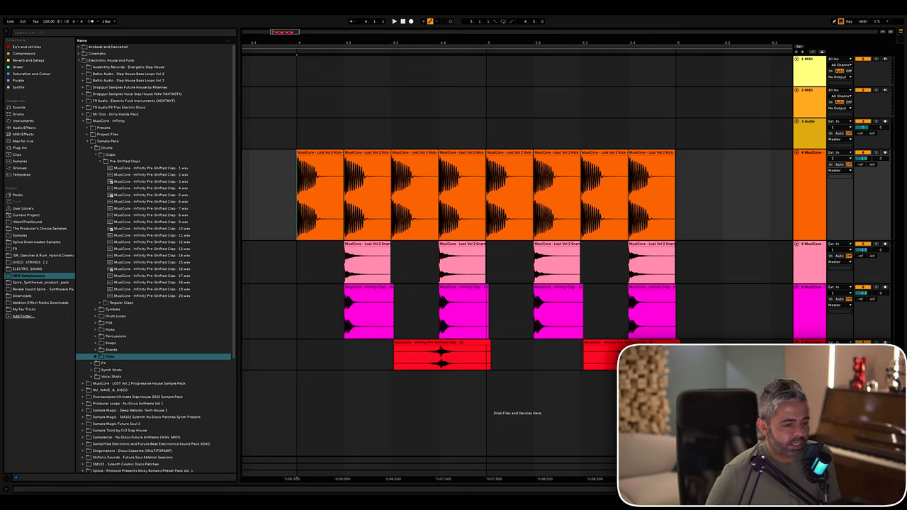
pyautogui.press('space')
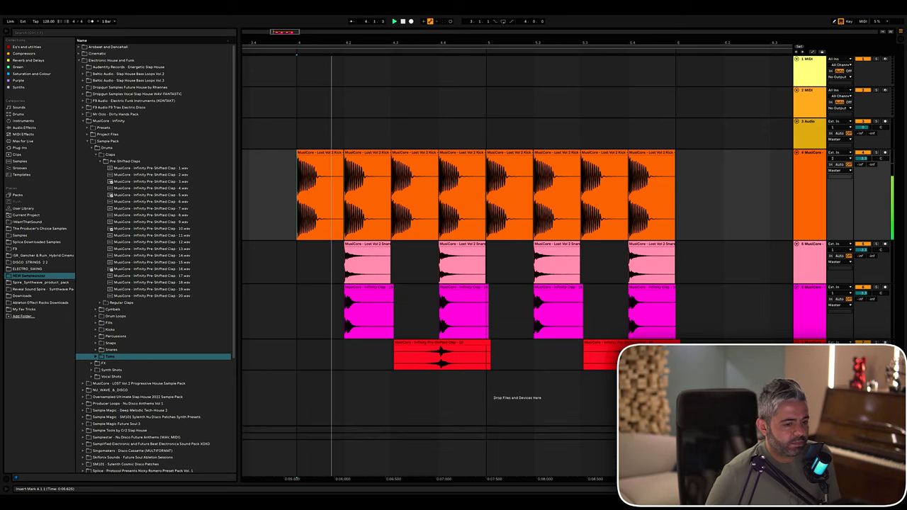
# Step: Select the kick, snare and clap tracks, lower their volumes together, and play the pattern
pyautogui.keyDown('shift'); pyautogui.click(810, 346); pyautogui.keyUp('shift')
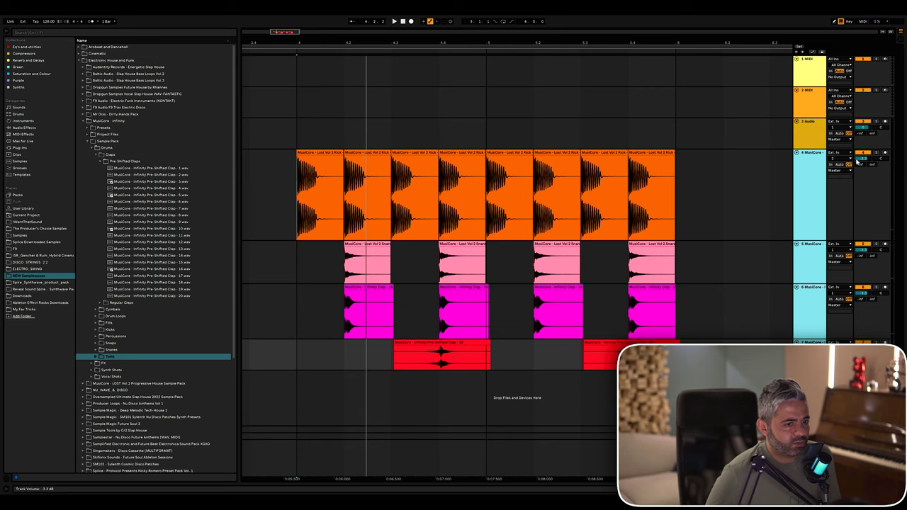
pyautogui.moveTo(858, 159); pyautogui.dragTo(859, 162)
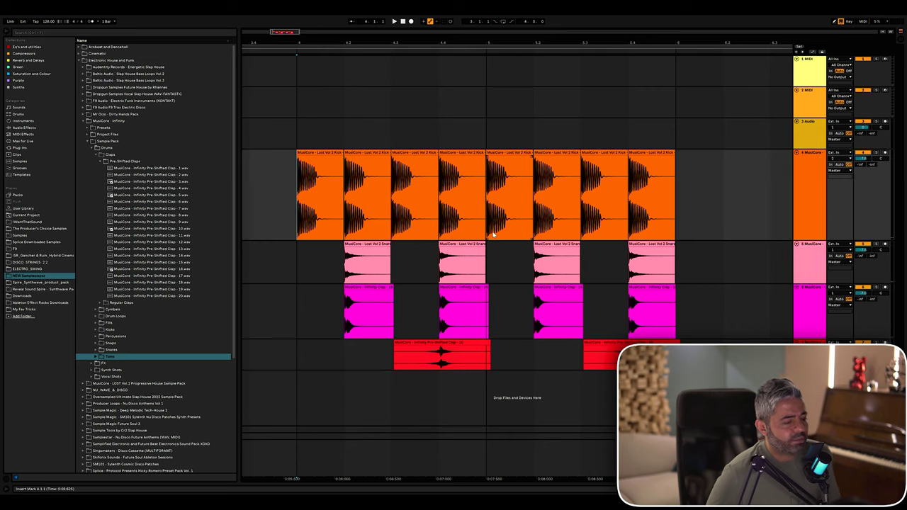
pyautogui.click(318, 305)
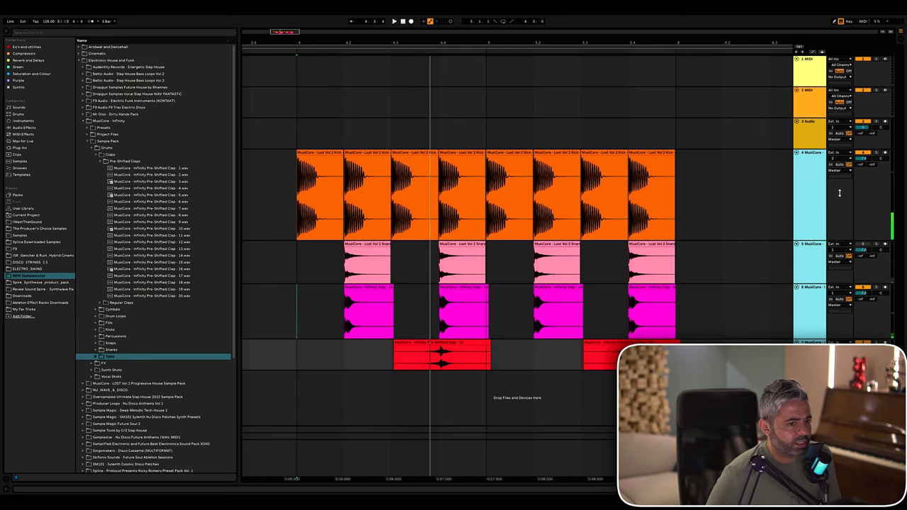
pyautogui.press('space')
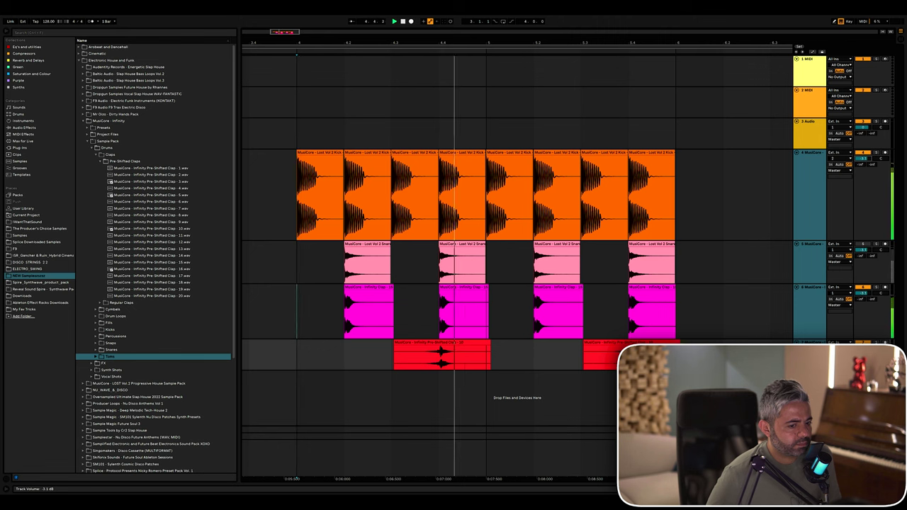
# Step: Readjust the drum tracks' volumes together, and replay the pattern from bar 4 with the snare muted
pyautogui.moveTo(861, 159); pyautogui.dragTo(862, 161)
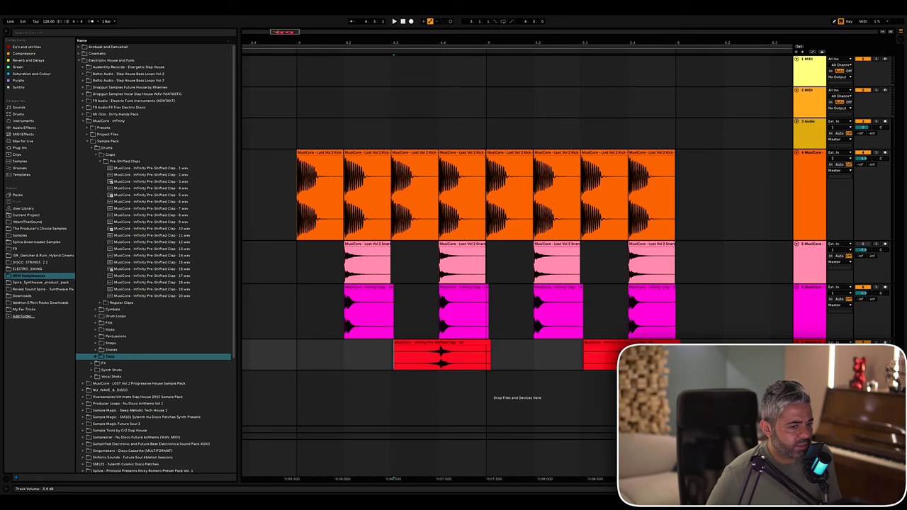
pyautogui.click(328, 271)
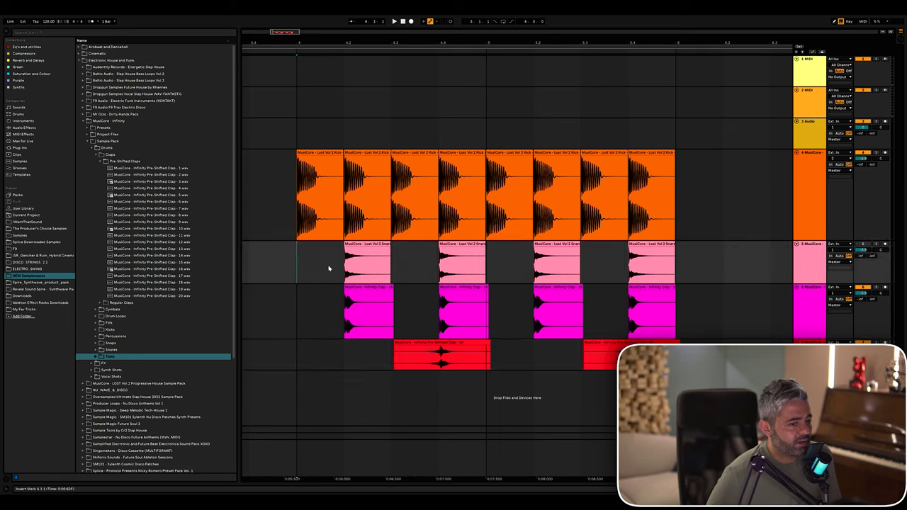
pyautogui.press('space')
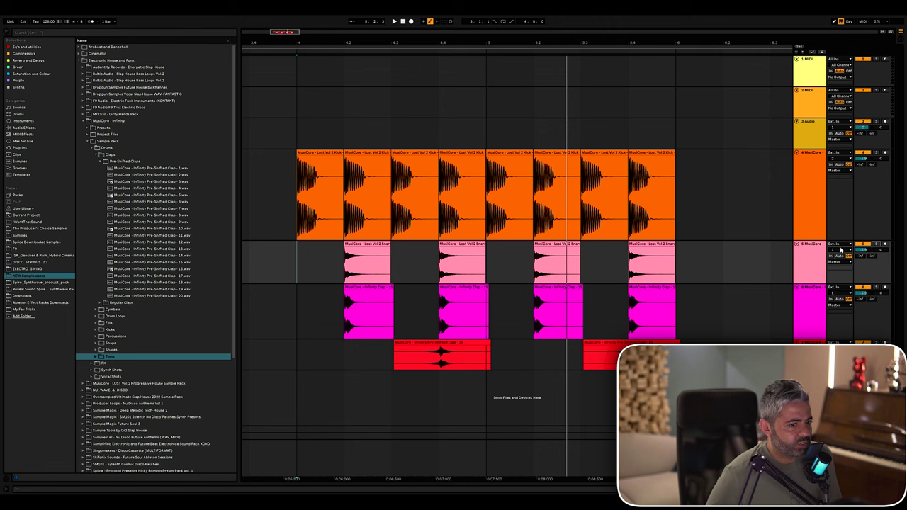
# Step: Audition several Lost Vol 2 snares, place Snare - 19 on beat 2 of bar 4, and play it in the mix
pyautogui.rightClick(312, 286)
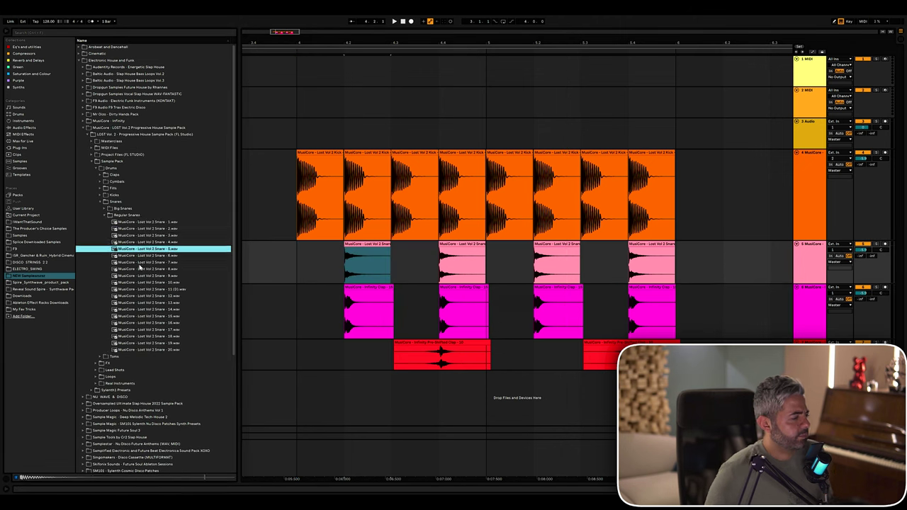
pyautogui.click(142, 229)
pyautogui.click(141, 323)
pyautogui.click(142, 349)
pyautogui.moveTo(142, 343); pyautogui.dragTo(144, 343)
pyautogui.moveTo(145, 343); pyautogui.dragTo(346, 263)
pyautogui.click(298, 262)
pyautogui.press('space')
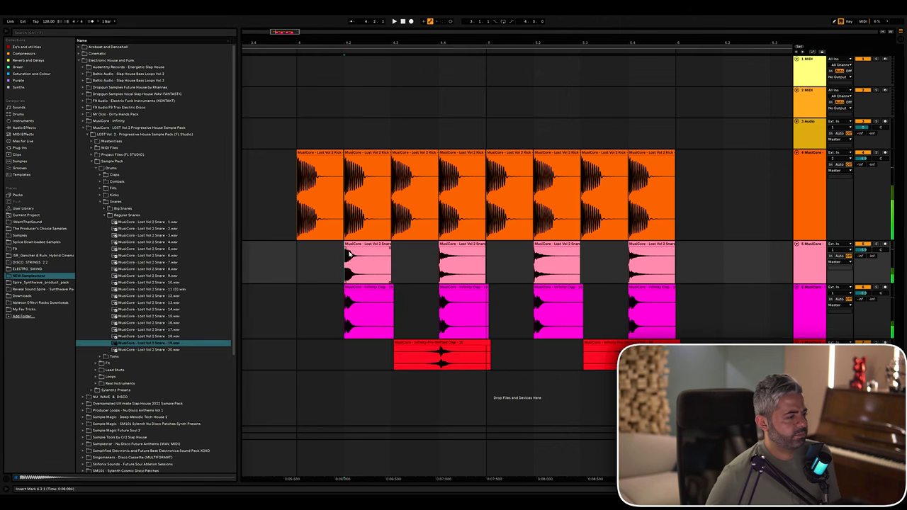
pyautogui.press('space')
# Step: Audition Lost Vol 2 Regular Snares 12, 6, 5, 17 and 11 (D) as replacements
pyautogui.click(169, 296)
pyautogui.click(160, 256)
pyautogui.click(160, 249)
pyautogui.click(157, 296)
pyautogui.click(156, 331)
pyautogui.click(156, 290)
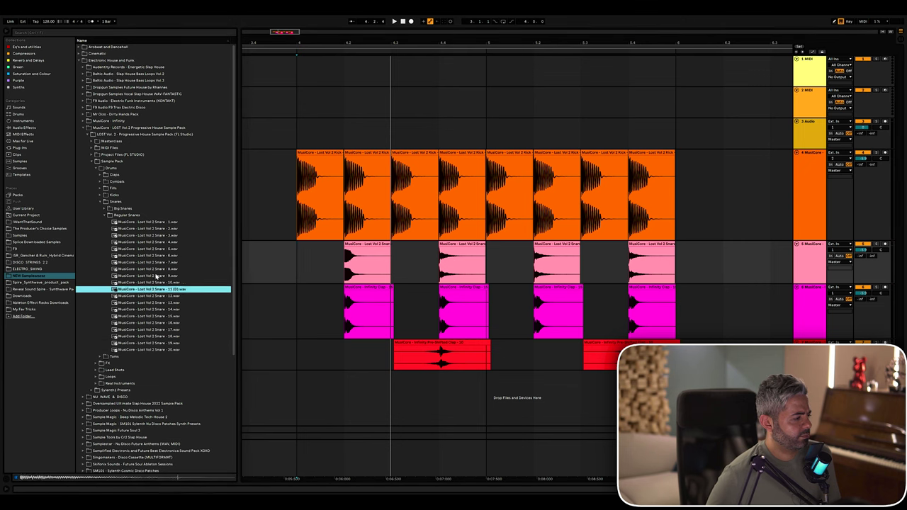
pyautogui.click(156, 255)
# Step: Replace the snares on beats 2 and 4 of bars 4 and 5 with Lost Vol 2 Snare - 4
pyautogui.click(156, 242)
pyautogui.moveTo(156, 242)
pyautogui.mouseDown()
pyautogui.moveTo(360, 263)
pyautogui.moveTo(445, 244)
pyautogui.mouseUp()
pyautogui.press('space')
pyautogui.moveTo(446, 244); pyautogui.dragTo(540, 245)
pyautogui.moveTo(540, 246); pyautogui.dragTo(635, 245)
pyautogui.click(330, 259)
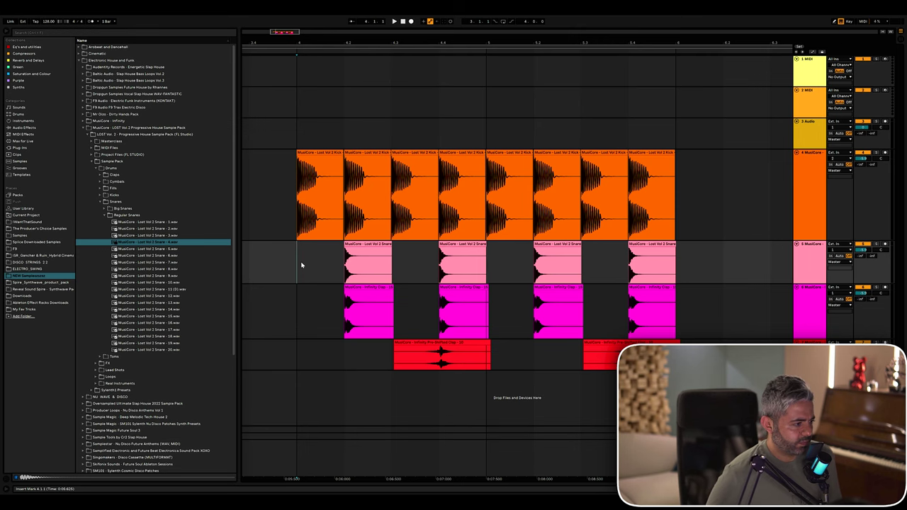
# Step: Delete the tail of the first pre-shifted clap that extends past the start of bar 5
pyautogui.press('+')
pyautogui.hscroll(1, 368, 253)
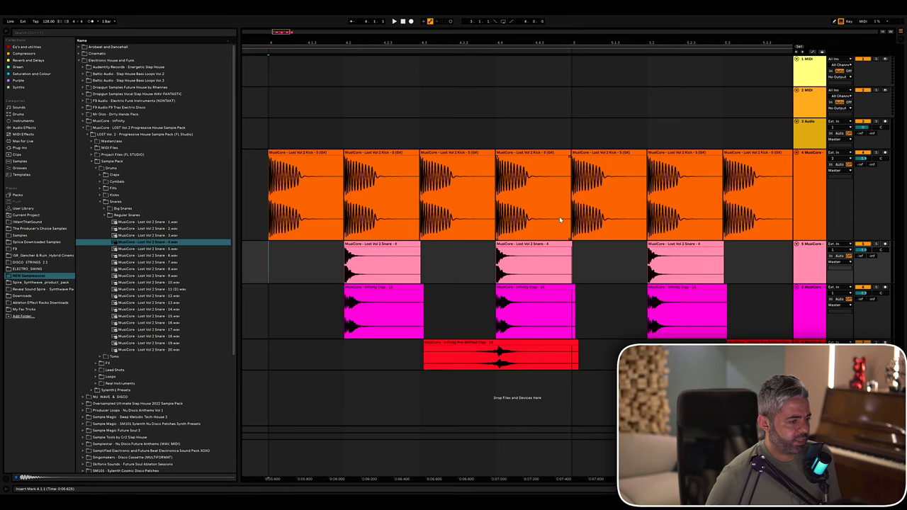
pyautogui.moveTo(571, 258); pyautogui.dragTo(609, 348)
pyautogui.press('Delete')
# Step: Solo the snare track and play it from beat 2 of bar 4
pyautogui.click(361, 259)
pyautogui.click(277, 266)
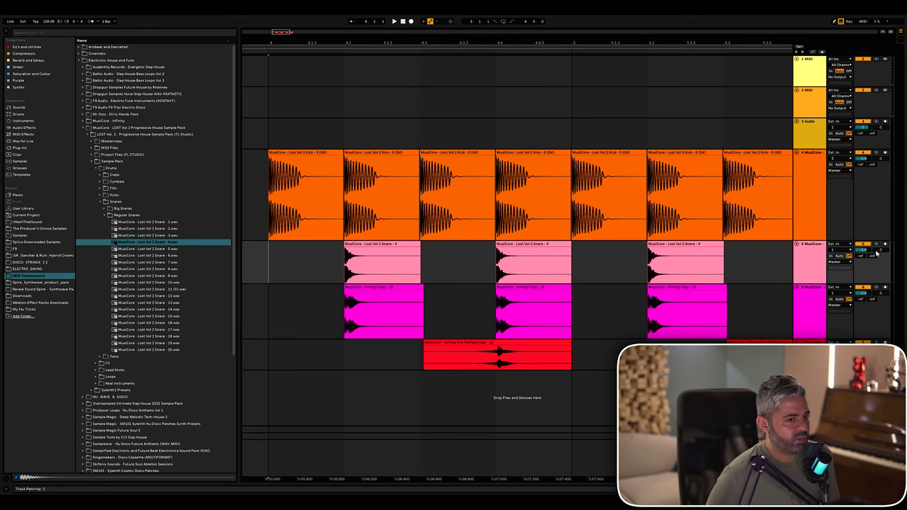
pyautogui.click(318, 258)
pyautogui.press('space')
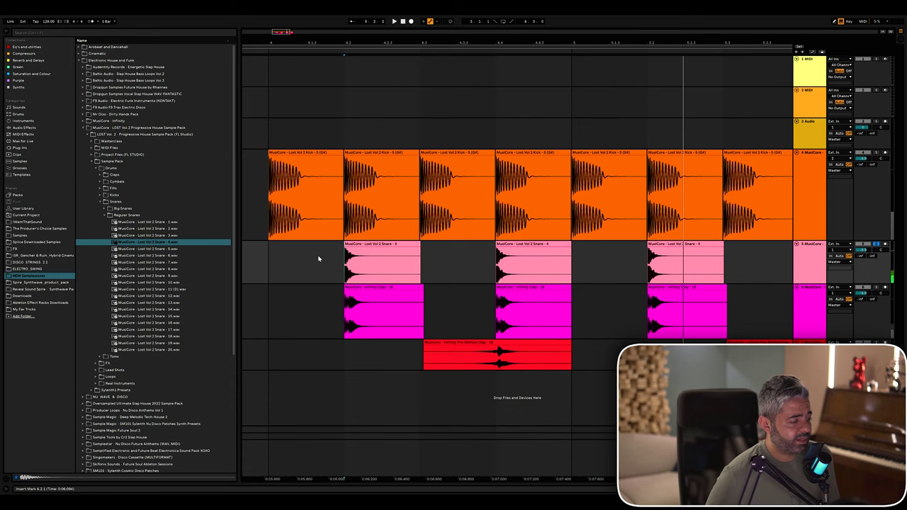
# Step: Change to a finer arrangement grid for the start of the snare on beat 2 of bar 4
pyautogui.click(345, 271)
pyautogui.press('+')
pyautogui.press('+')
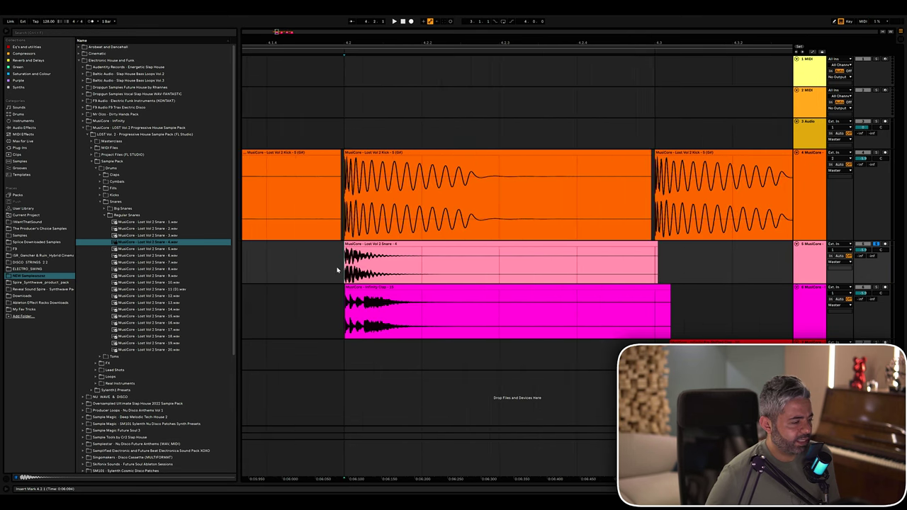
pyautogui.press('+')
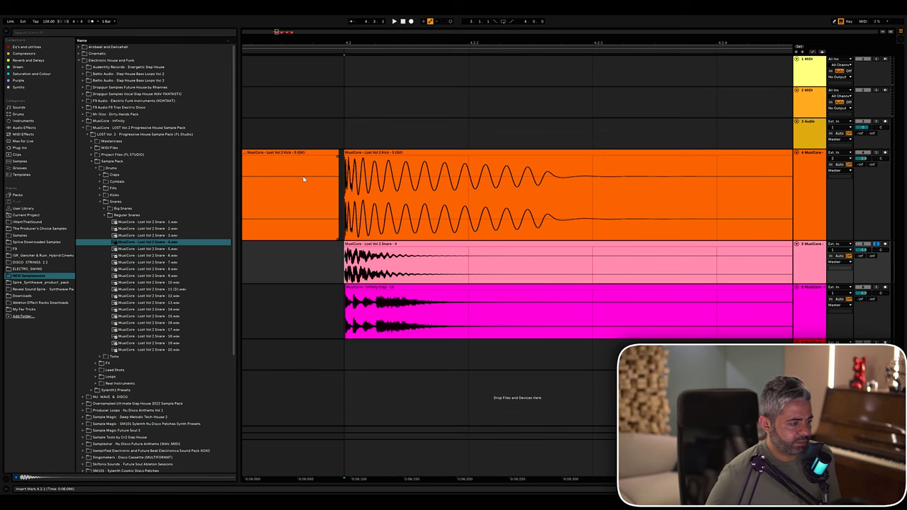
pyautogui.rightClick(380, 250)
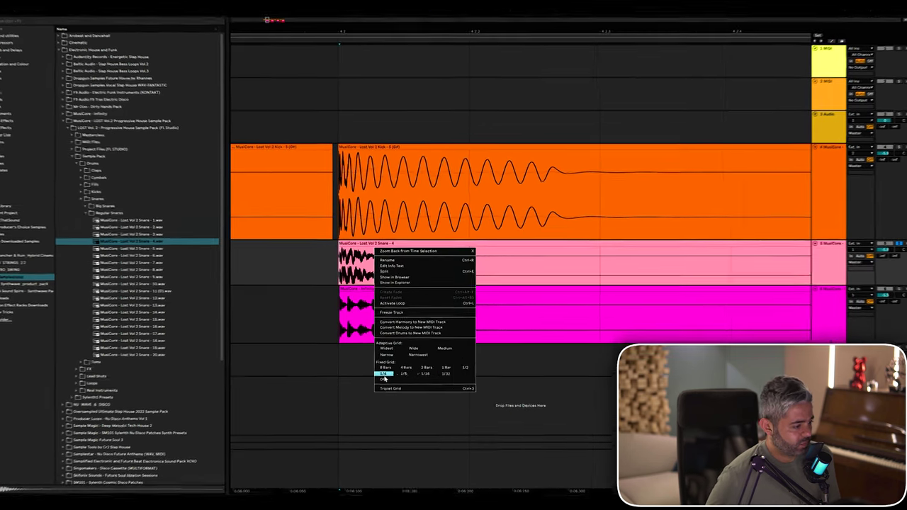
pyautogui.click(444, 402)
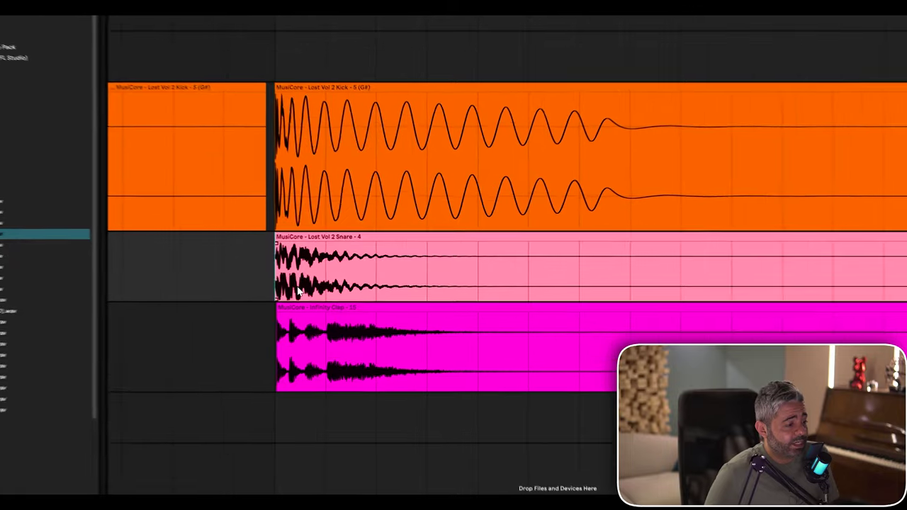
# Step: Split the snare on beat 2 of bar 4 shortly after its transient, delete its tail and fade out the remaining piece
pyautogui.rightClick(345, 279)
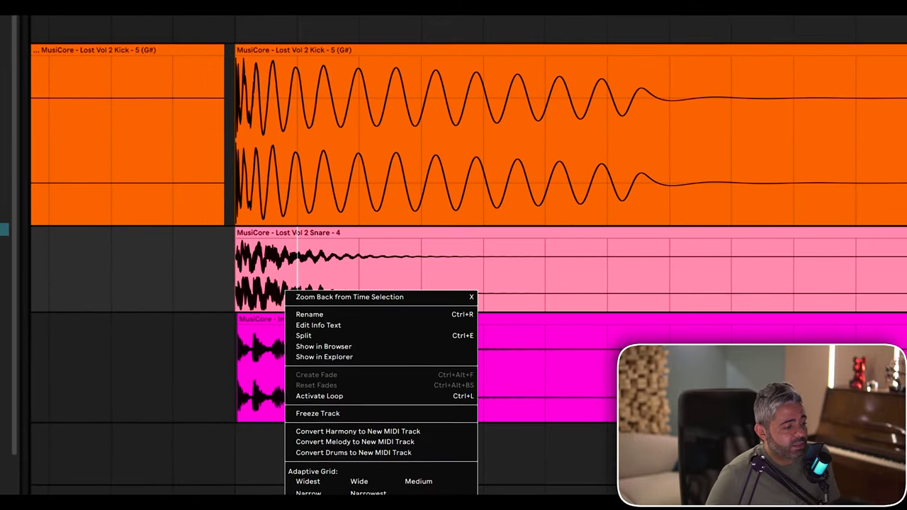
pyautogui.click(312, 507)
pyautogui.hotkey('ctrl', 'e')
pyautogui.moveTo(336, 251); pyautogui.dragTo(274, 250)
pyautogui.press('Delete')
pyautogui.click(409, 234)
pyautogui.press('Delete')
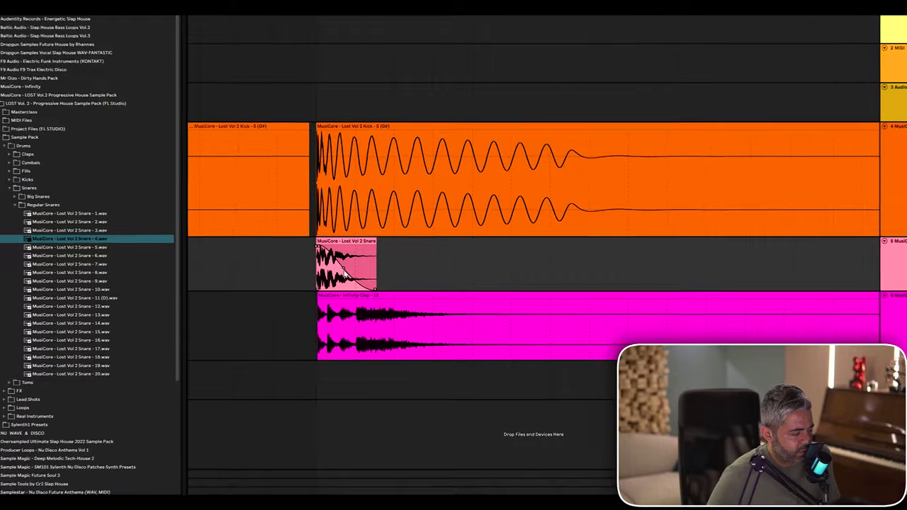
# Step: Coarsen the arrangement grid and set the playback start to the beginning of bar 4
pyautogui.press('+')
pyautogui.press('-')
pyautogui.press('-')
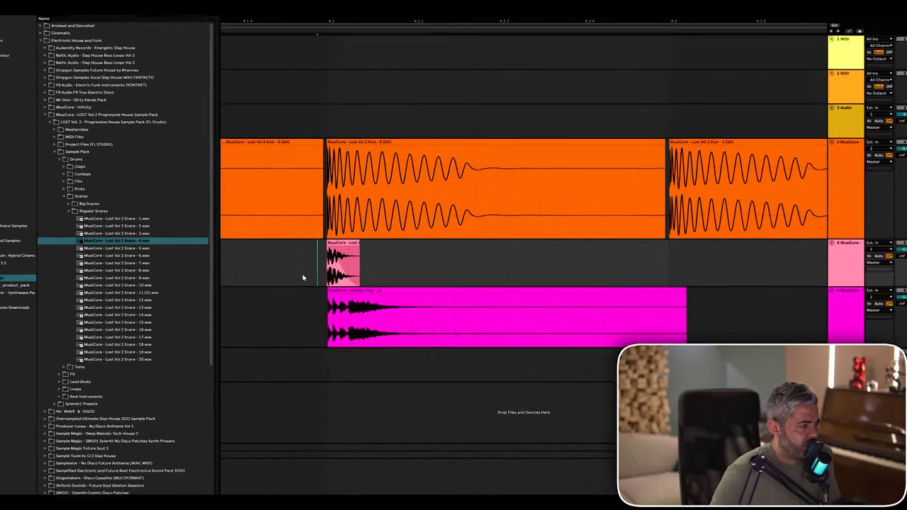
pyautogui.hscroll(-4, 296, 276)
pyautogui.rightClick(302, 267)
pyautogui.click(389, 339)
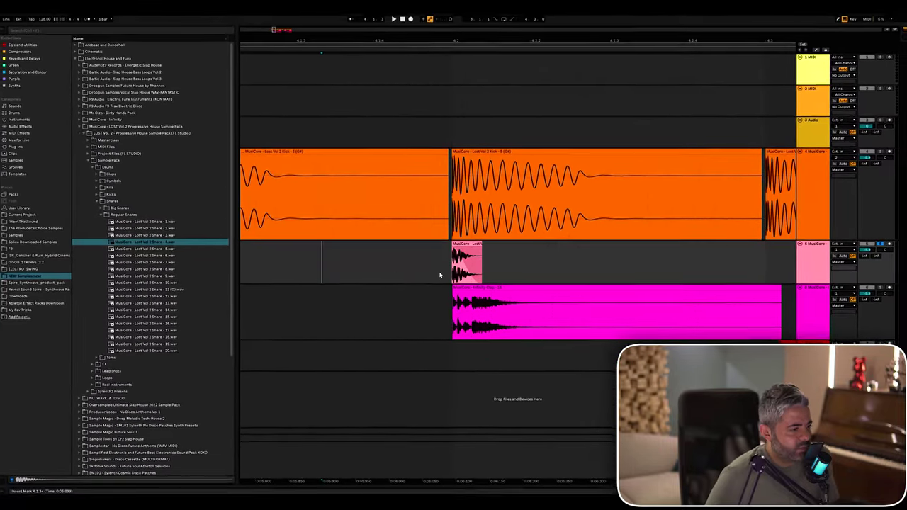
pyautogui.press('-')
pyautogui.click(373, 263)
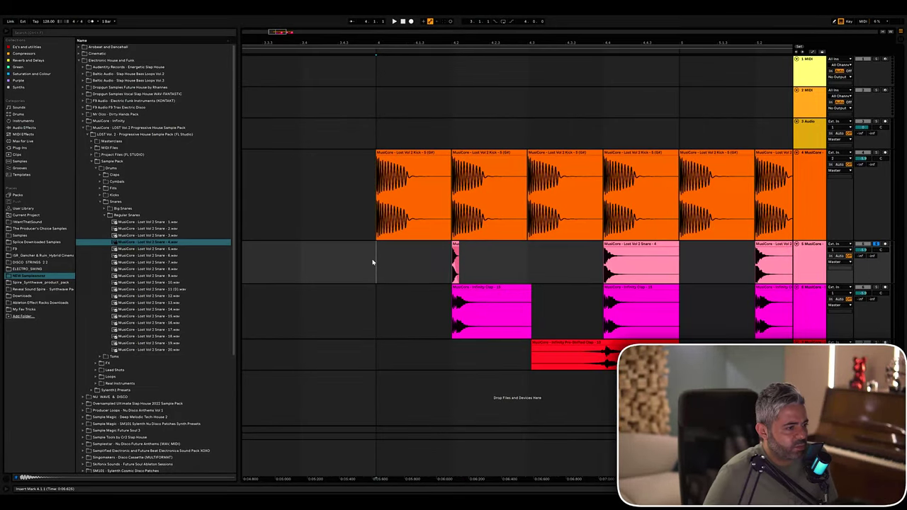
# Step: Lengthen the shortened snare to just past 4.2.2 with a longer fade-out, and play it from just before the beat
pyautogui.press('+')
pyautogui.click(600, 249)
pyautogui.rightClick(601, 253)
pyautogui.click(612, 372)
pyautogui.moveTo(589, 245); pyautogui.dragTo(600, 244)
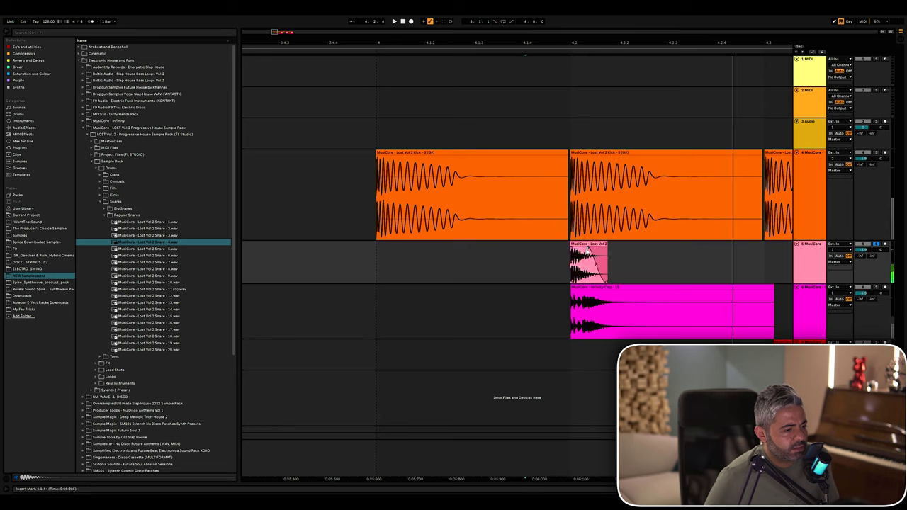
pyautogui.moveTo(584, 251); pyautogui.dragTo(639, 244)
pyautogui.click(551, 262)
pyautogui.click(559, 259)
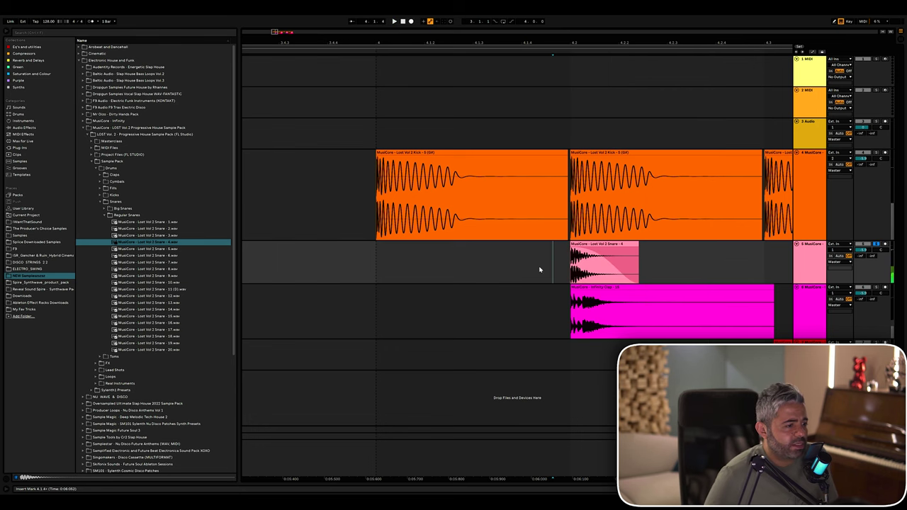
# Step: Restore the snare on beat 2 of bar 4 to its full one-beat length and play from the start of bar 4
pyautogui.press('-')
pyautogui.press('-')
pyautogui.press('-')
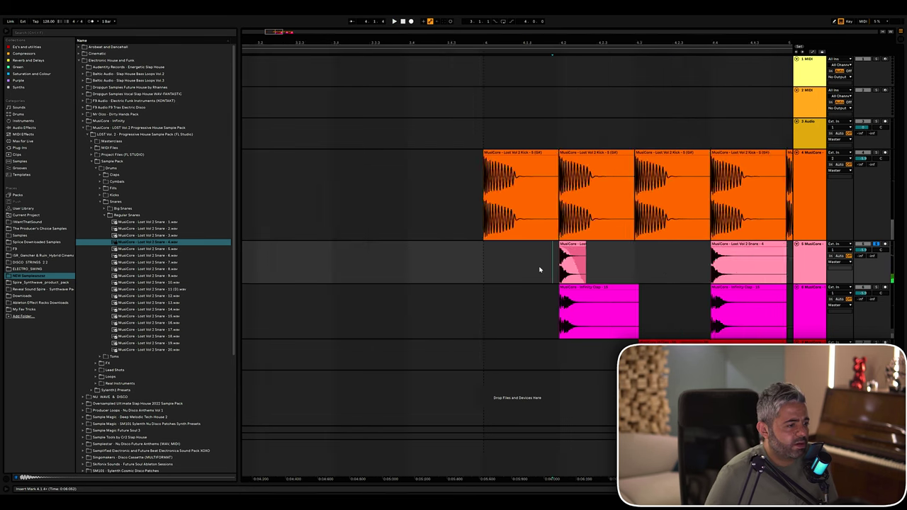
pyautogui.hscroll(1, 542, 284)
pyautogui.hscroll(1, 546, 300)
pyautogui.rightClick(494, 270)
pyautogui.moveTo(593, 247); pyautogui.dragTo(500, 247)
pyautogui.click(430, 262)
pyautogui.press('space')
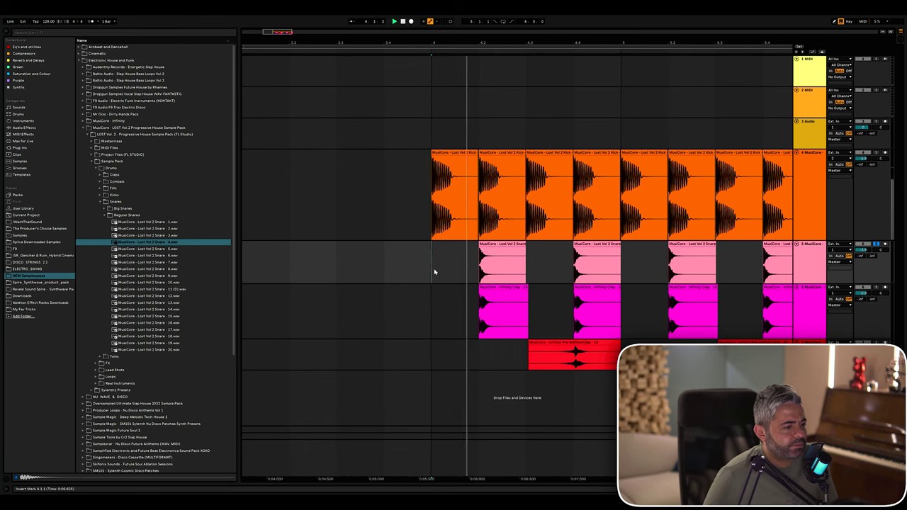
# Step: Turn off the snare track's solo and play all the drum tracks together from the start of bar 4
pyautogui.click(876, 244)
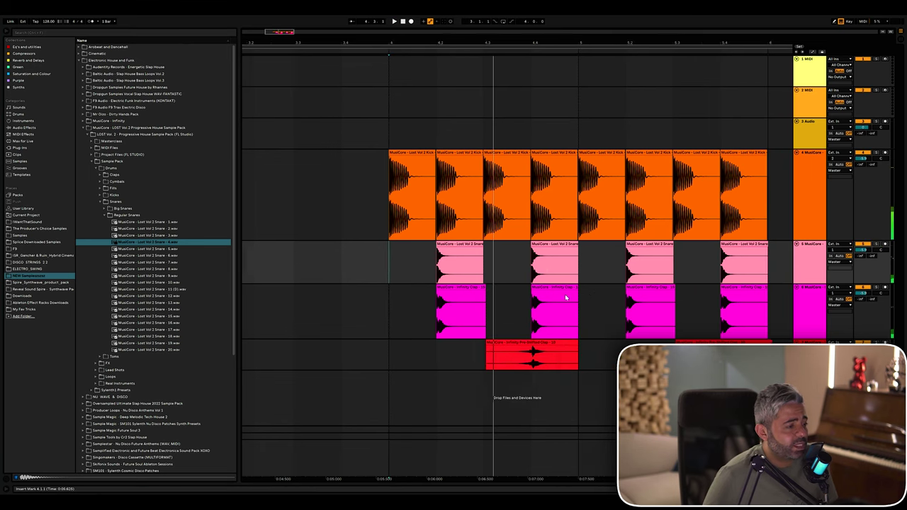
pyautogui.hscroll(1, 565, 298)
pyautogui.click(367, 258)
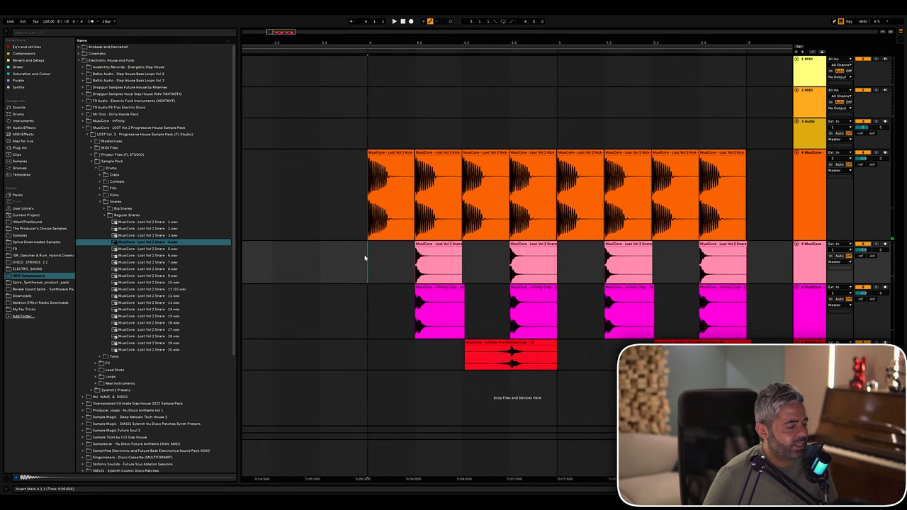
pyautogui.press('space')
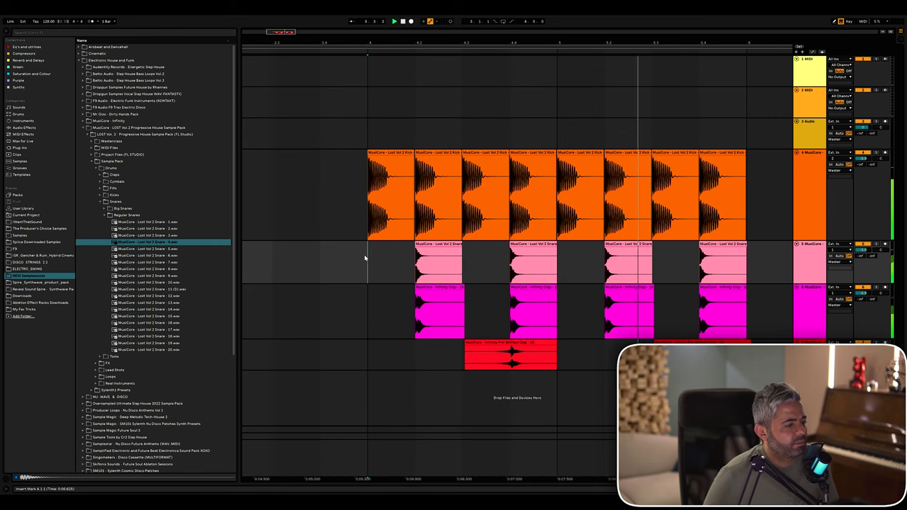
pyautogui.press('space')
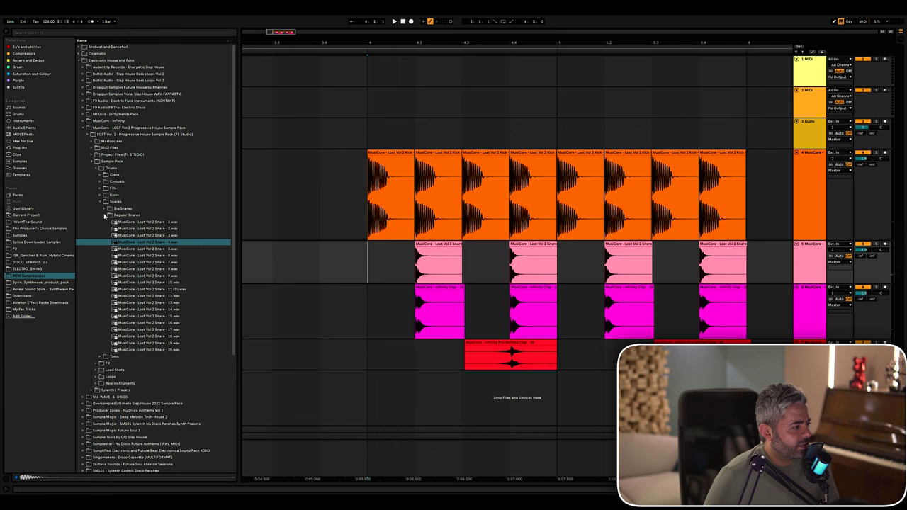
# Step: Preview several Lost Vol 2 hi-hat samples and place Hi-Hat - 1 on a new audio track at the start of bar 4
pyautogui.click(104, 215)
pyautogui.click(100, 202)
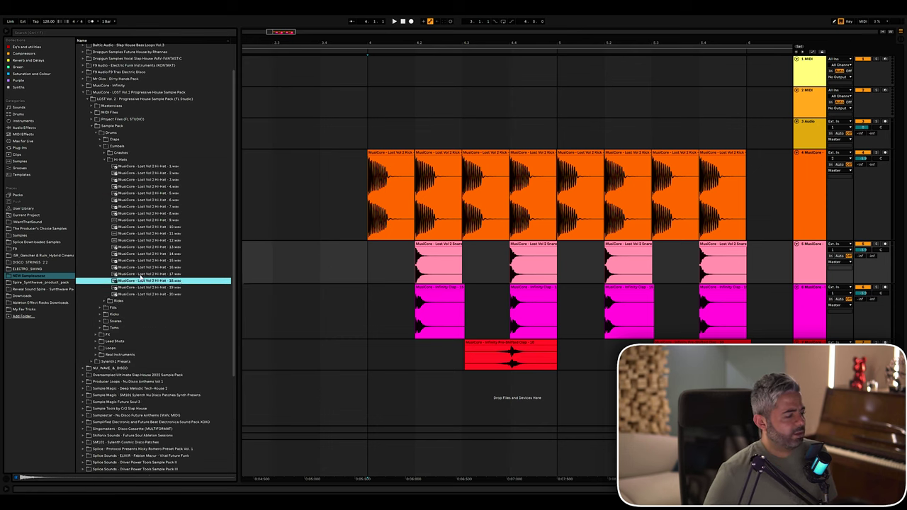
pyautogui.click(145, 281)
pyautogui.click(146, 206)
pyautogui.click(145, 173)
pyautogui.click(145, 166)
pyautogui.moveTo(146, 165); pyautogui.dragTo(366, 401)
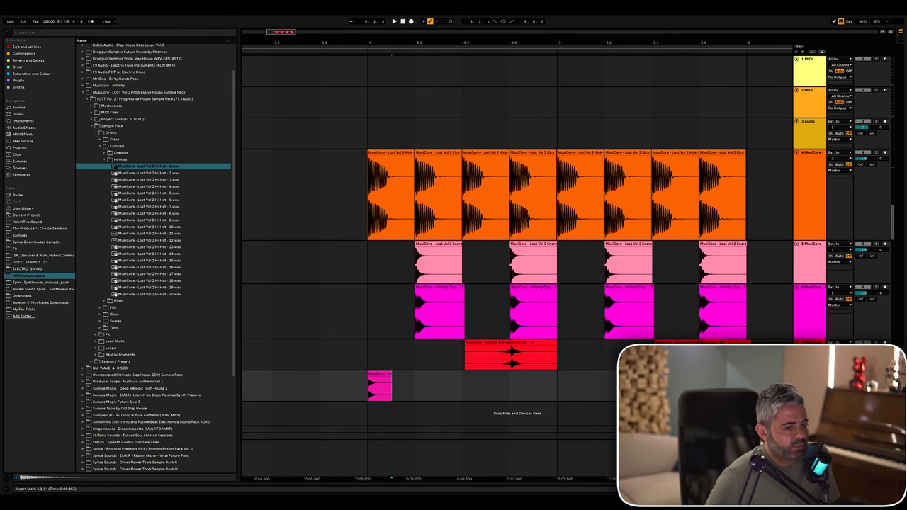
# Step: Change the arrangement grid, move the hi-hat to the off-beat at 4.1.3 and play from the start of bar 4
pyautogui.rightClick(479, 395)
pyautogui.click(527, 464)
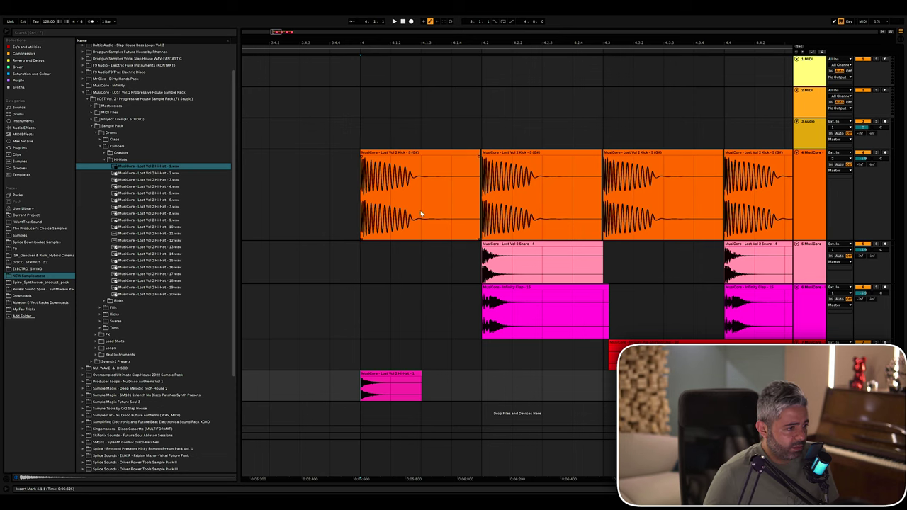
pyautogui.moveTo(422, 104); pyautogui.dragTo(418, 355)
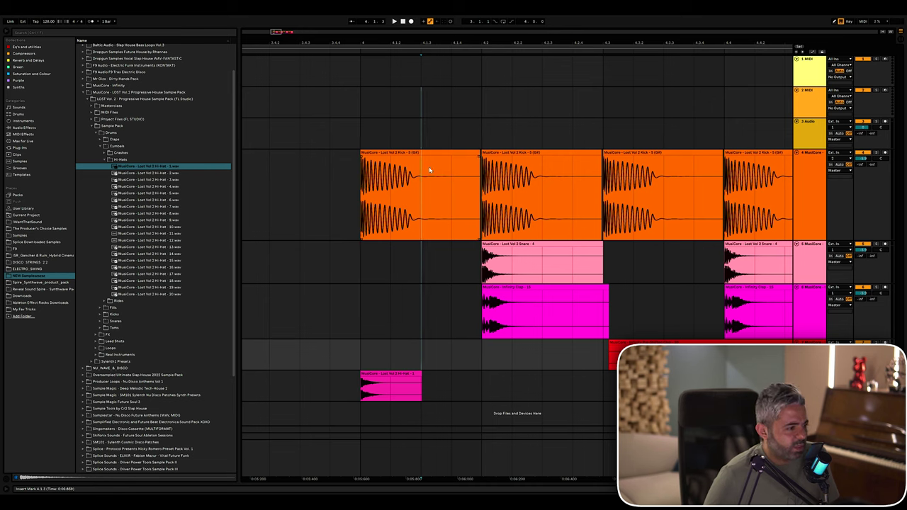
pyautogui.moveTo(403, 373); pyautogui.dragTo(464, 374)
pyautogui.click(364, 356)
pyautogui.press('space')
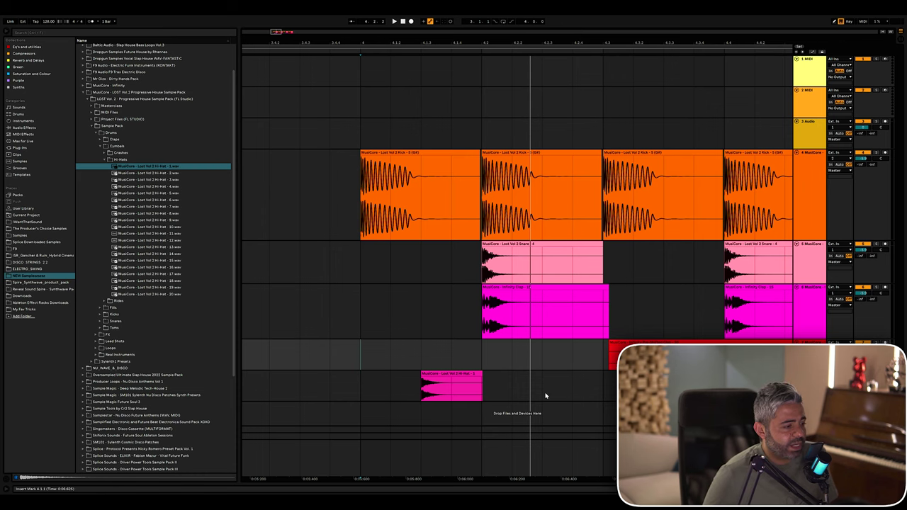
# Step: Make room beneath the hi-hat track and set its volume to -4.9 dB
pyautogui.hscroll(3, 545, 395)
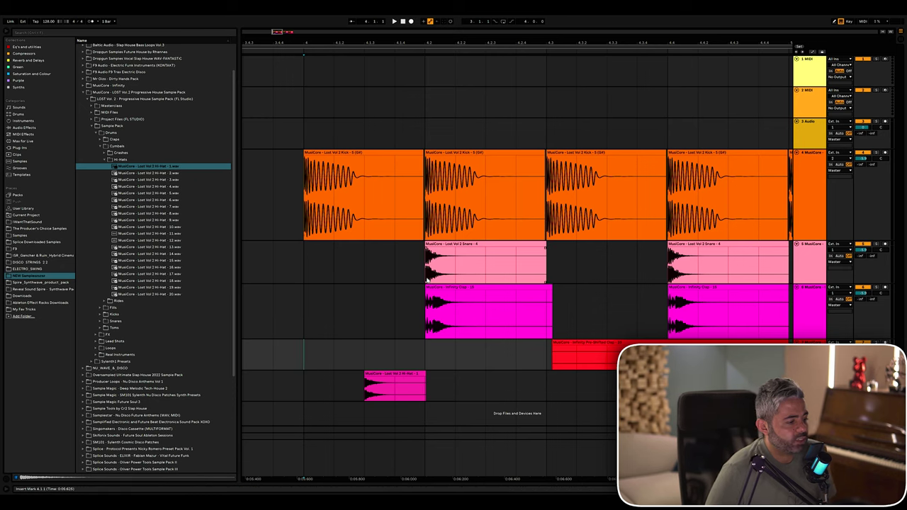
pyautogui.click(305, 293)
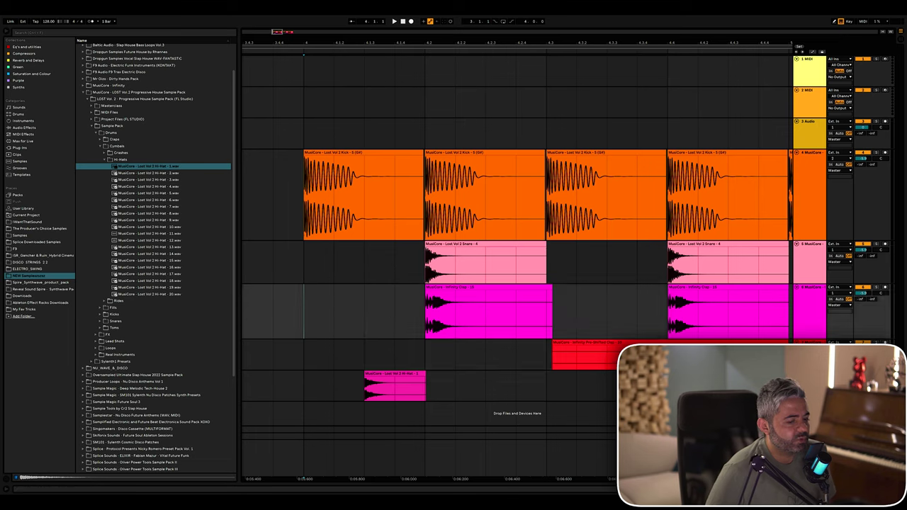
pyautogui.click(796, 444)
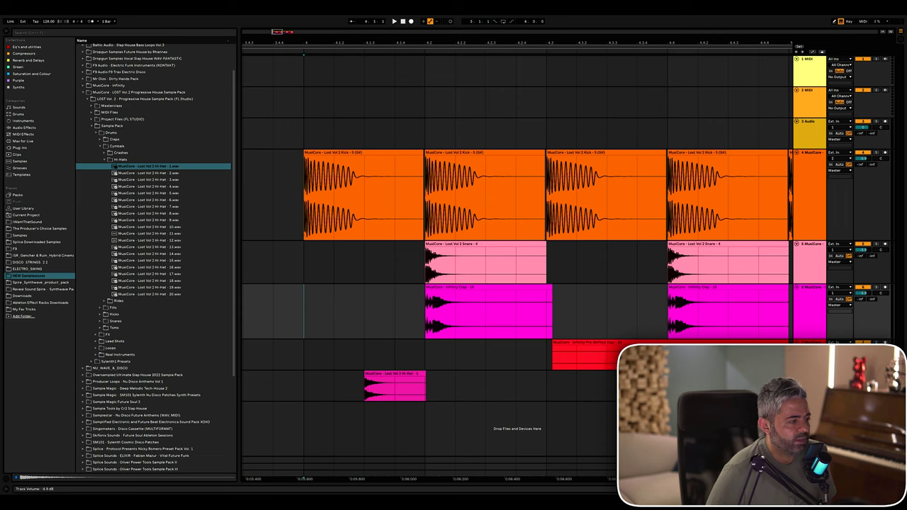
# Step: Duplicate the hi-hat onto every off-beat of bars 4 and 5
pyautogui.click(395, 386)
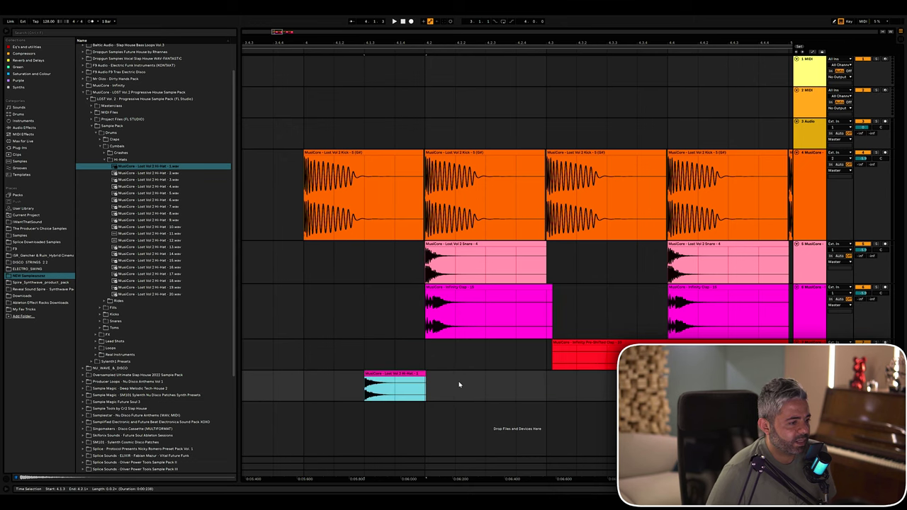
pyautogui.press('space')
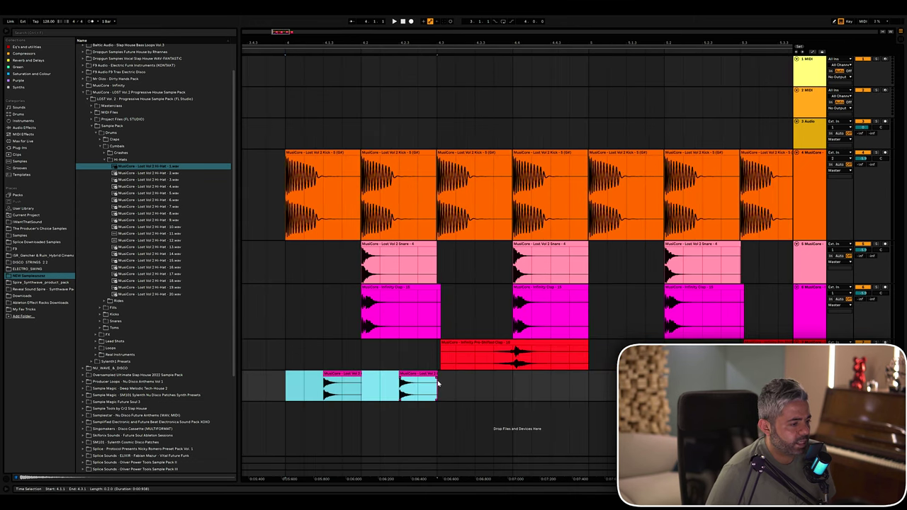
pyautogui.hotkey('ctrl', 'd')
pyautogui.hotkey('ctrl', 'd')
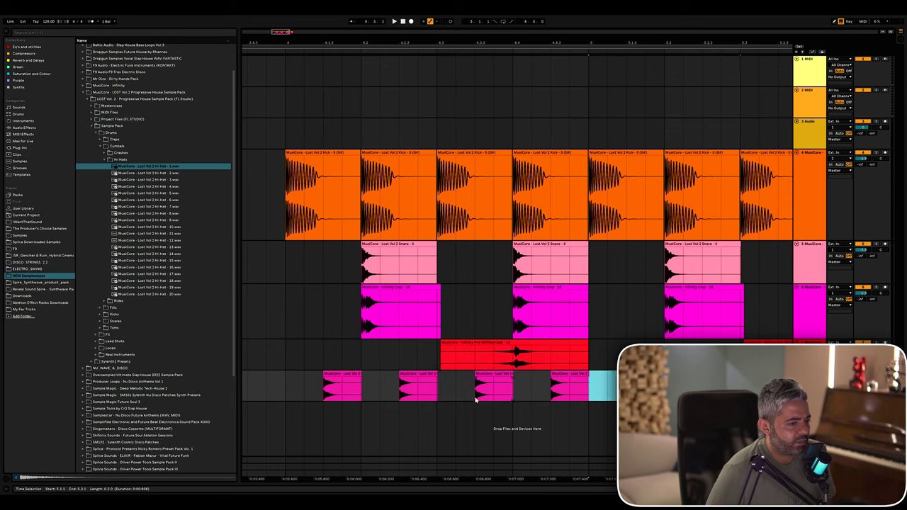
pyautogui.press('-')
pyautogui.hotkey('ctrl', 'd')
# Step: Play the full drum pattern from the start of bar 4 and set the hi-hat track's volume to -8.1 dB
pyautogui.click(304, 381)
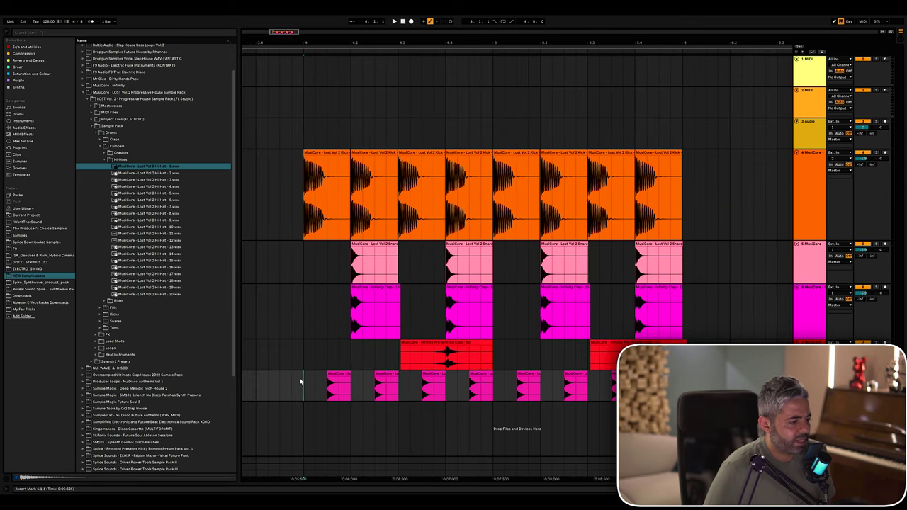
pyautogui.press('+')
pyautogui.hscroll(3, 300, 381)
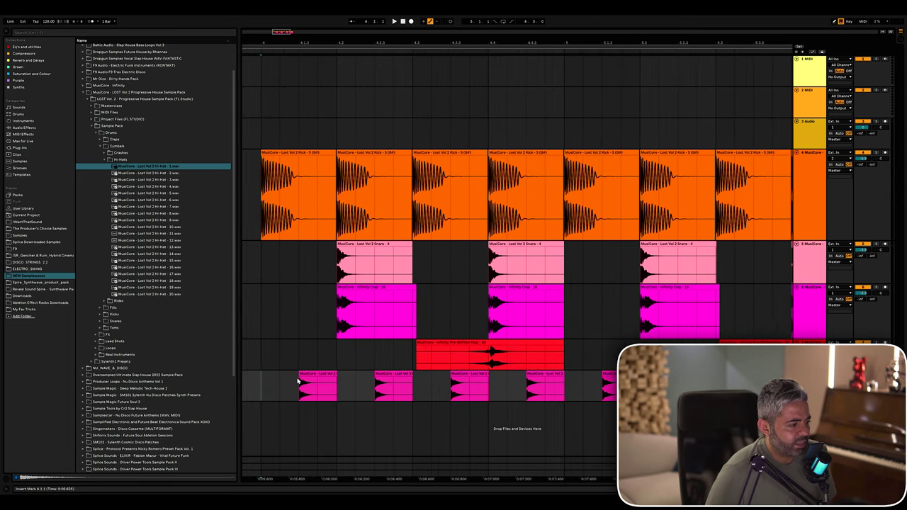
pyautogui.click(262, 355)
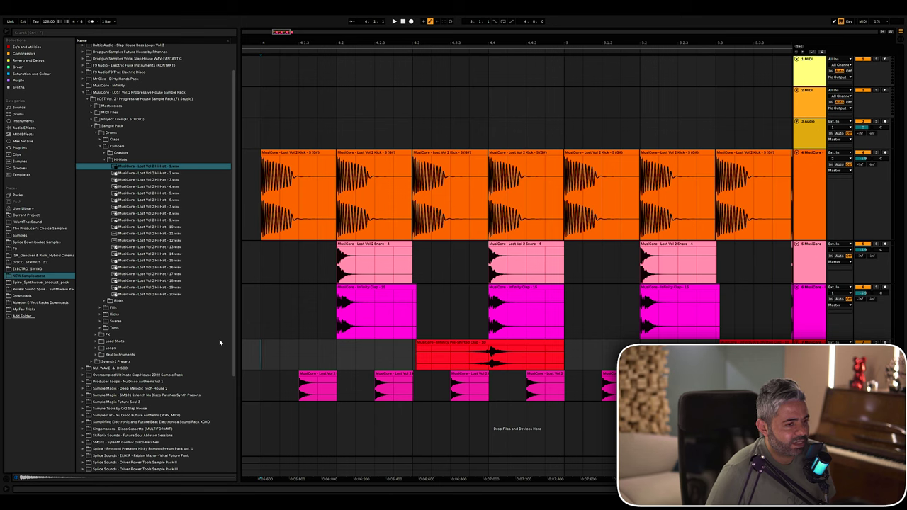
pyautogui.press('space')
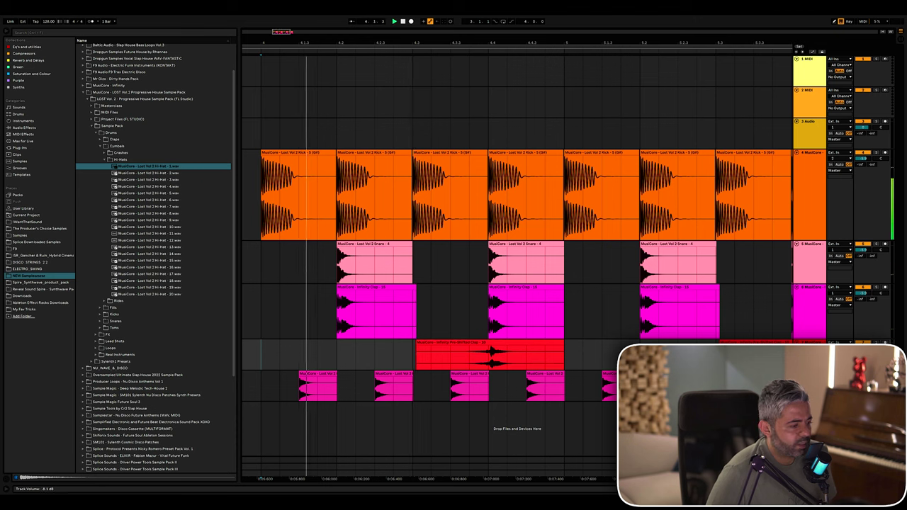
# Step: Select the kick through hi-hat tracks, lower their volumes together and play the drum pattern back
pyautogui.click(800, 186)
pyautogui.keyDown('shift'); pyautogui.click(806, 385); pyautogui.keyUp('shift')
pyautogui.click(857, 252)
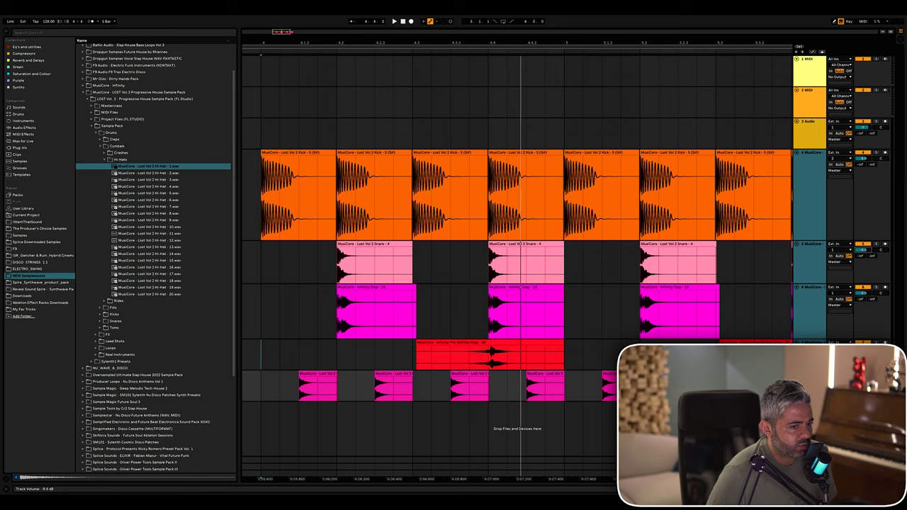
pyautogui.click(264, 209)
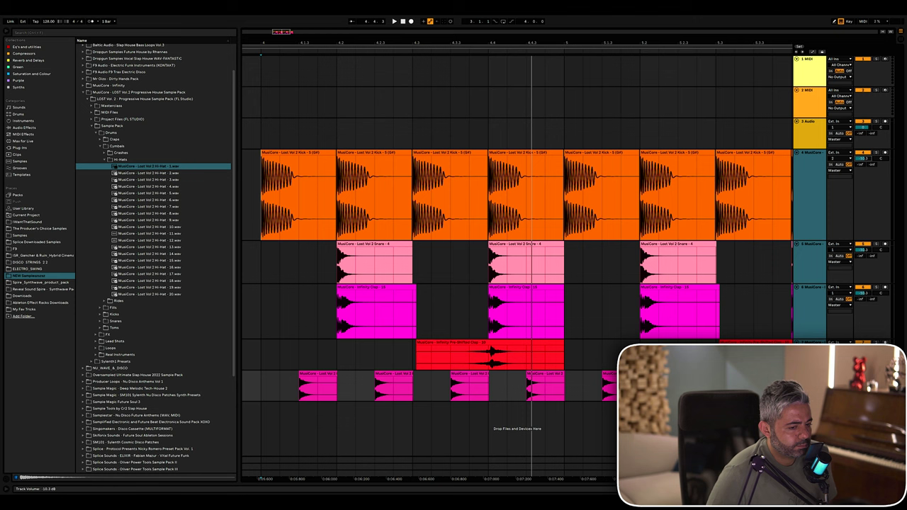
pyautogui.press('space')
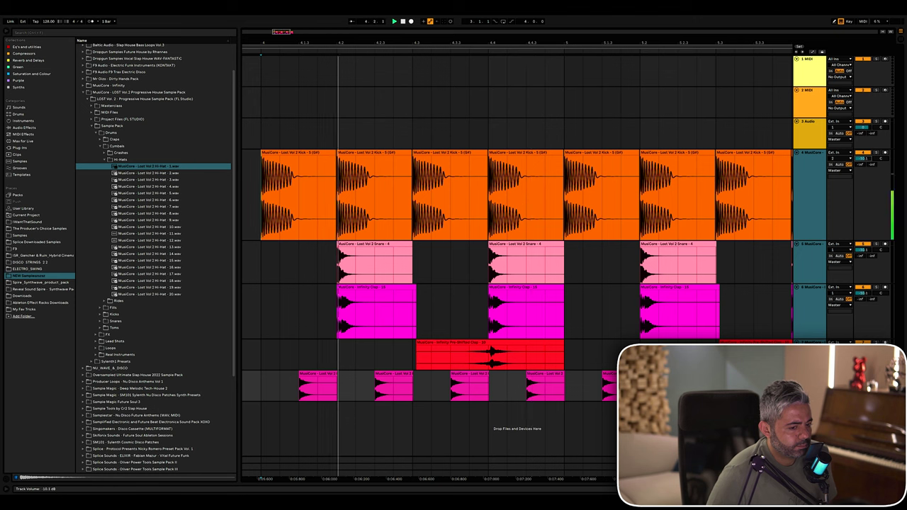
pyautogui.click(317, 311)
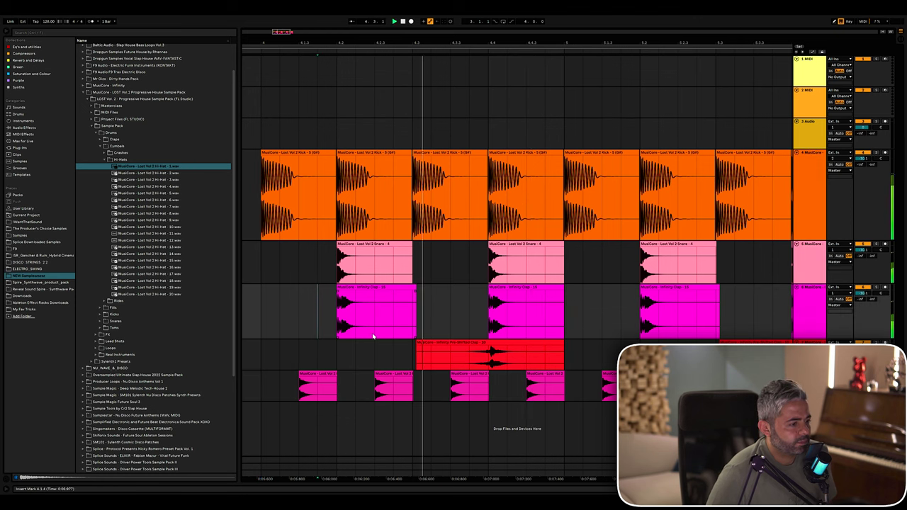
pyautogui.press('space')
# Step: Lower the pre-shifted clap track's volume to -12.6 dB and return the playback start to the beginning of bar 4
pyautogui.moveTo(863, 348); pyautogui.dragTo(863, 352)
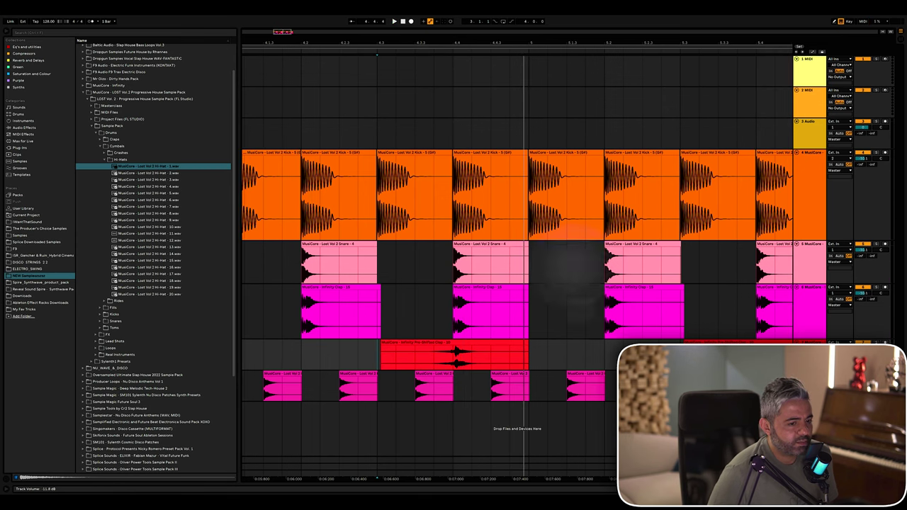
pyautogui.hscroll(-1, 330, 380)
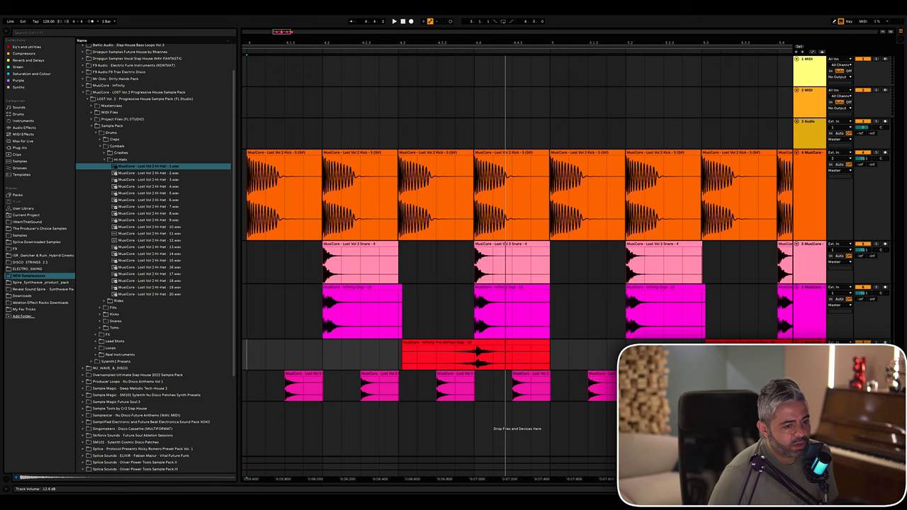
pyautogui.hscroll(-2, 652, 328)
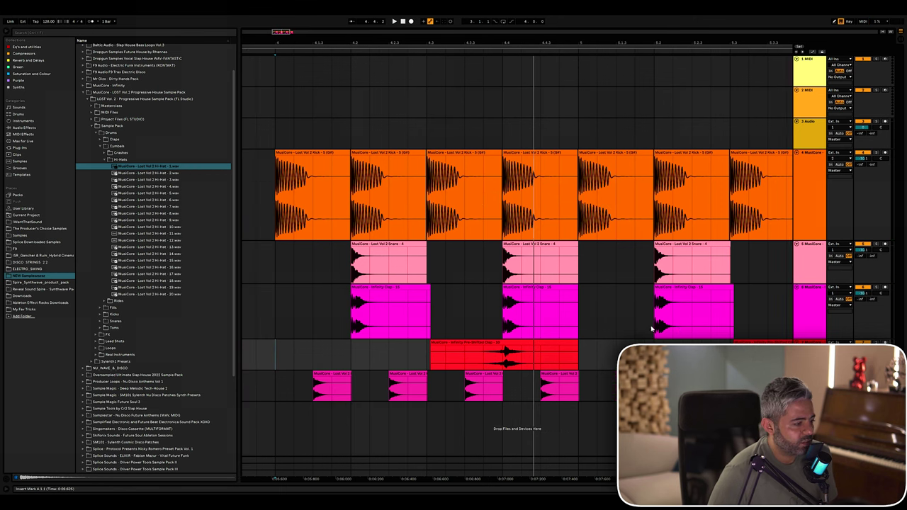
pyautogui.click(282, 312)
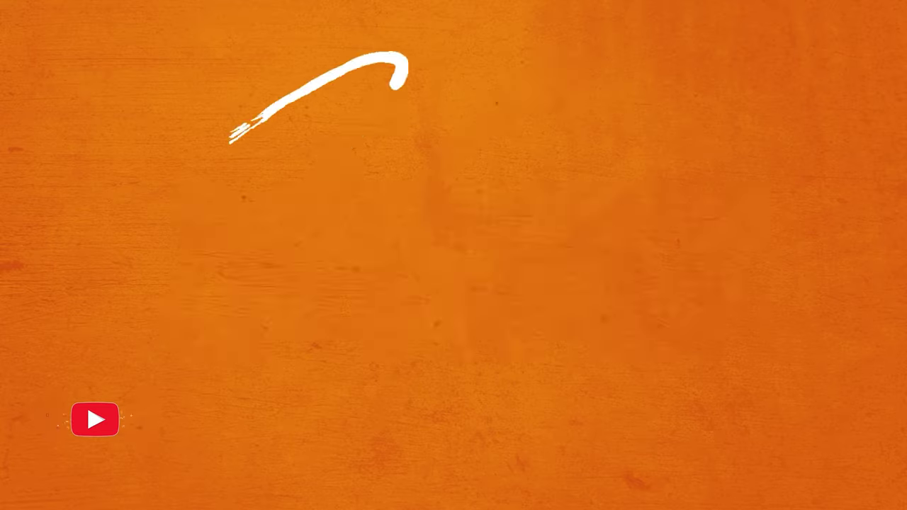